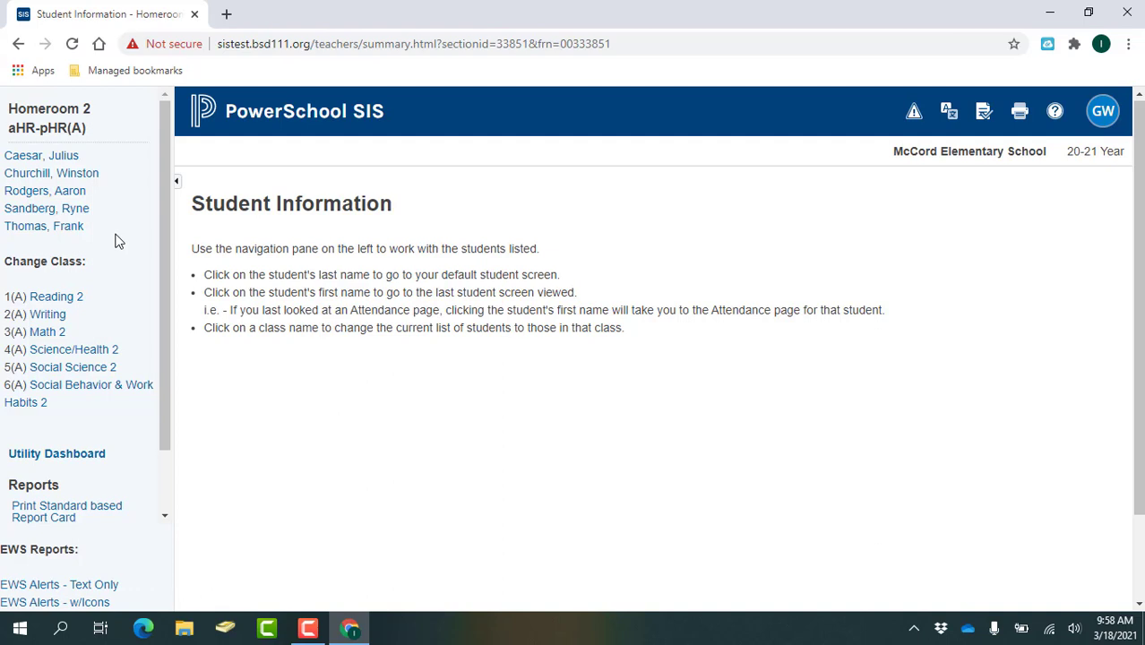
# Open the third Homeroom 2 student's Schedule page, listing 11 course enrollments for 20-21
pyautogui.click(26, 191)
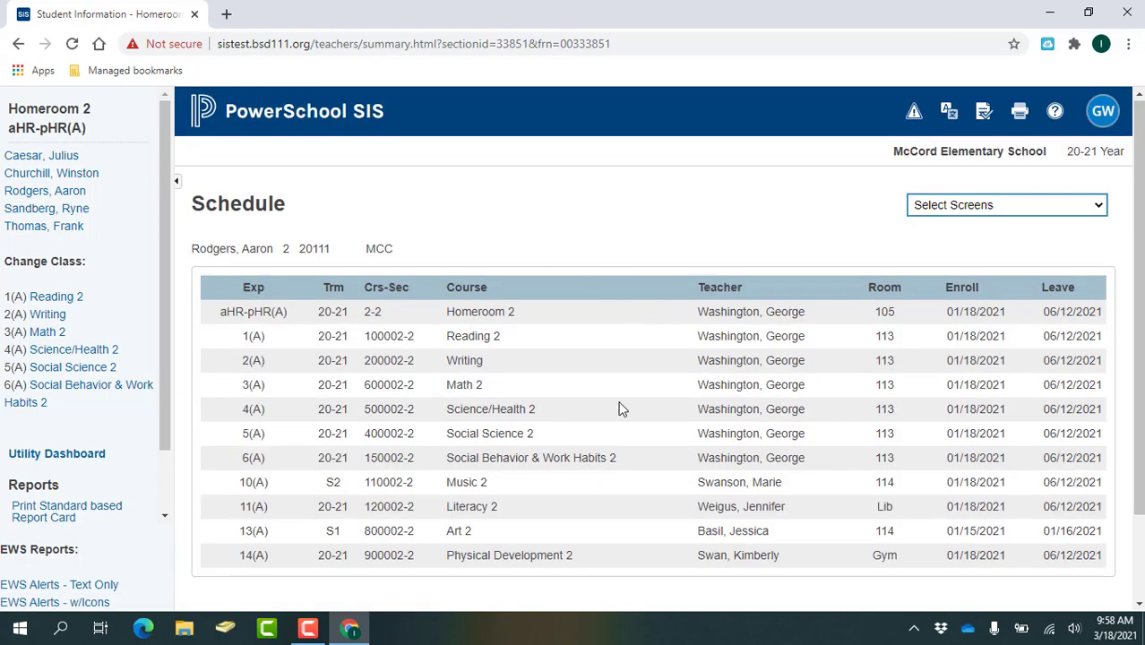
pyautogui.click(971, 207)
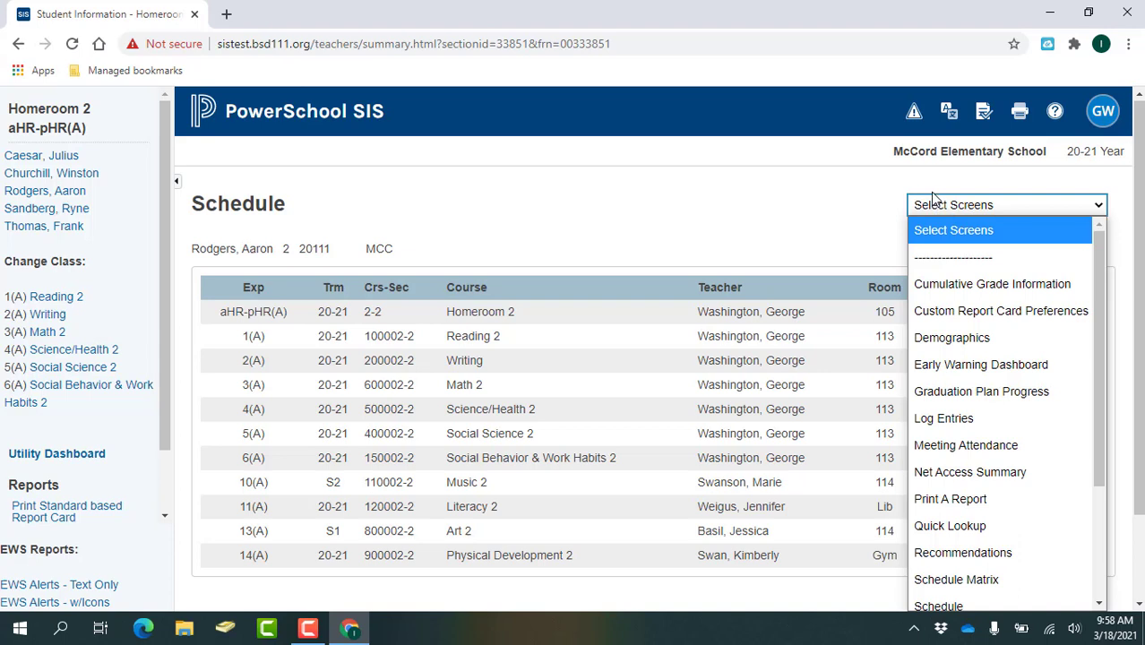
# Switch to the student's Demographics screen and highlight the Student Network Login/Password fields
pyautogui.click(963, 344)
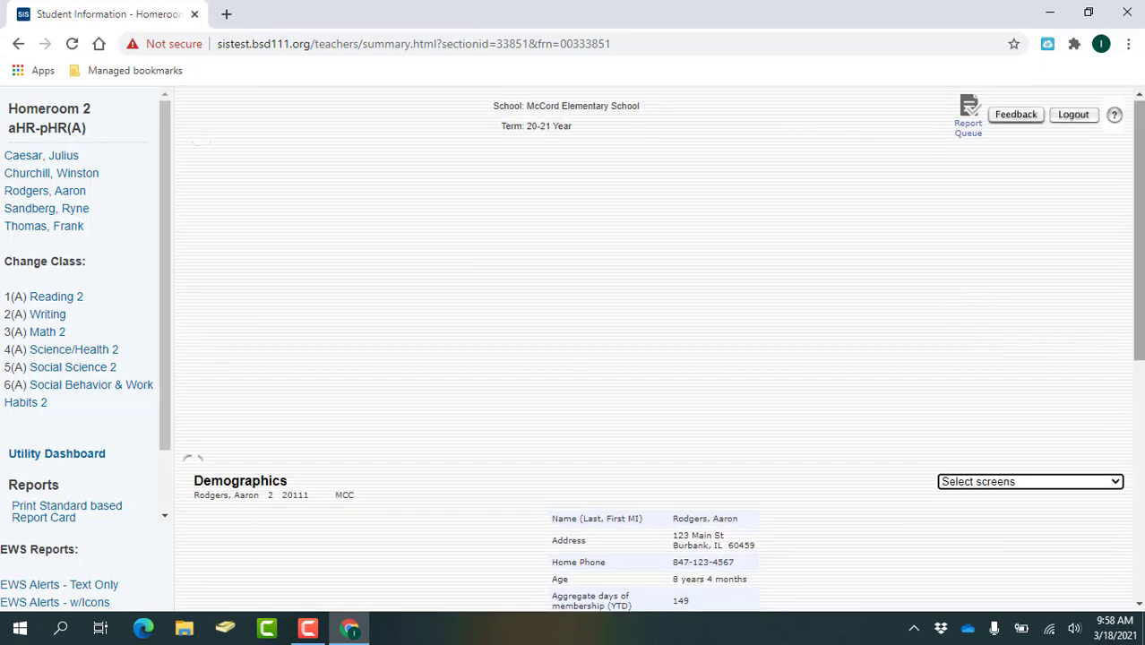
pyautogui.moveTo(1142, 234); pyautogui.dragTo(1133, 430)
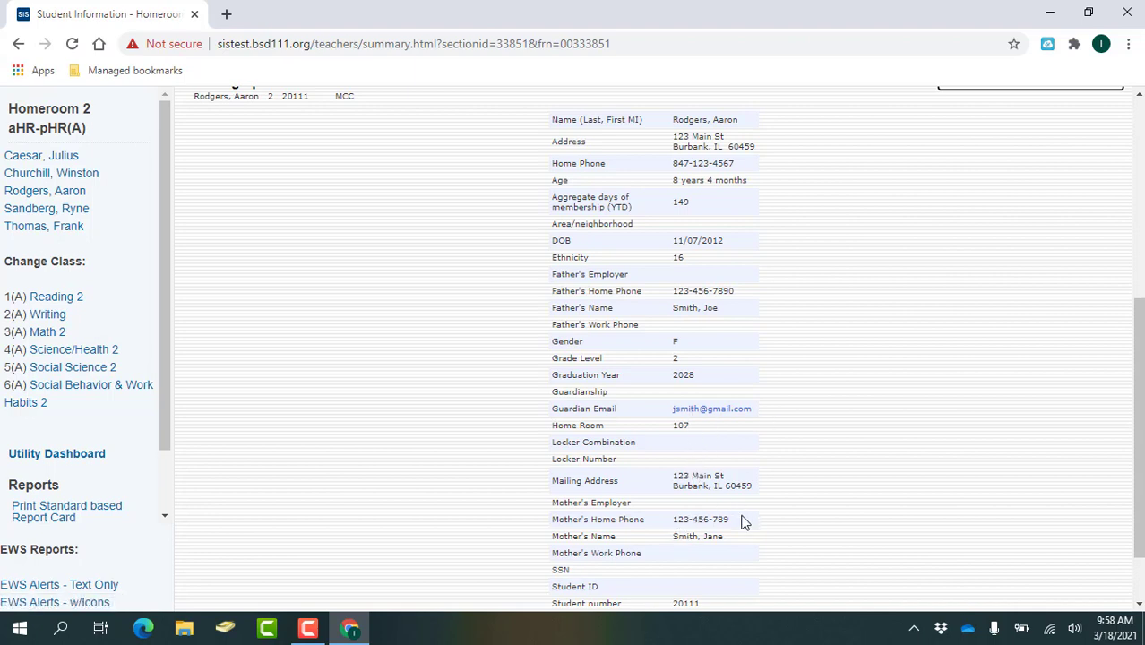
pyautogui.scroll(-1, 788, 417)
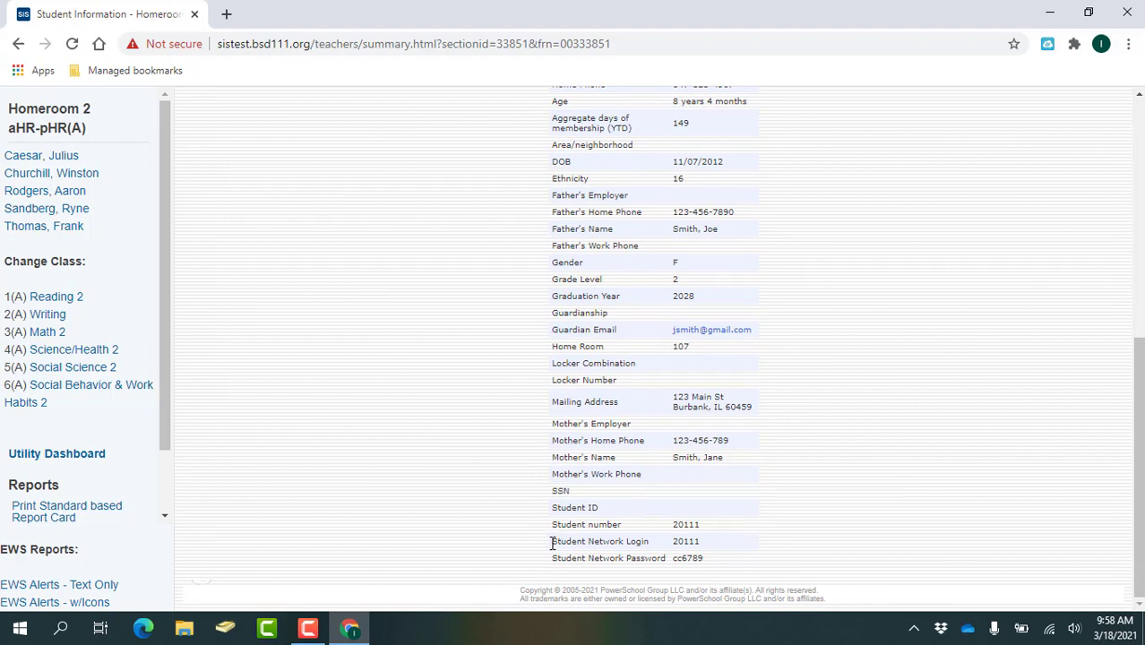
pyautogui.moveTo(559, 543); pyautogui.dragTo(733, 561)
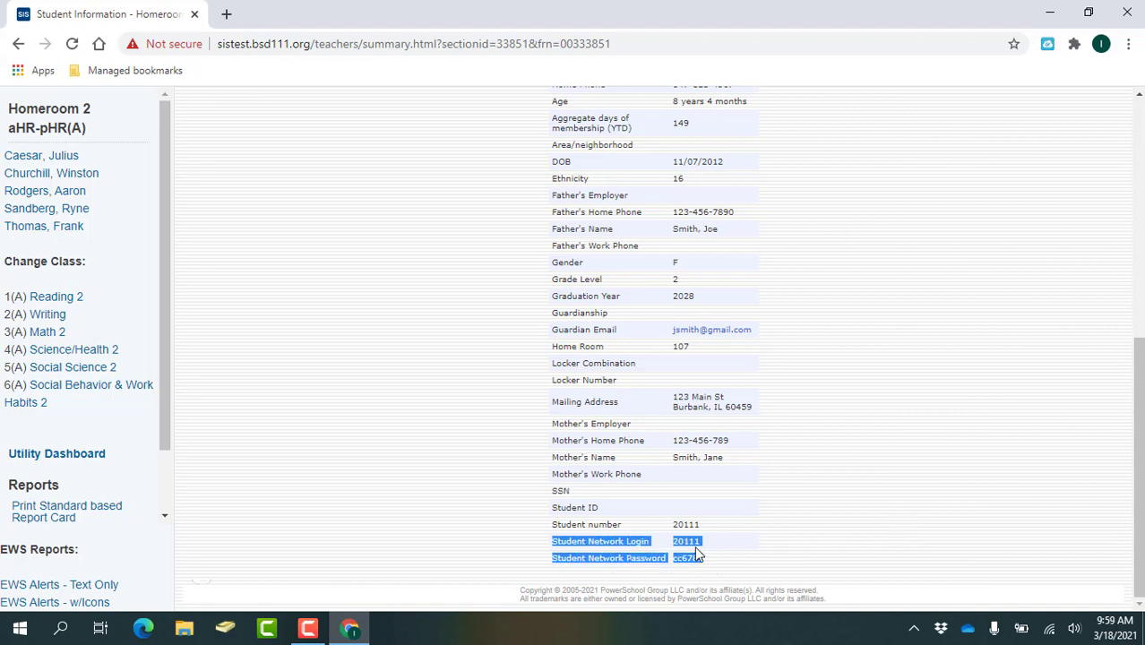
pyautogui.click(695, 543)
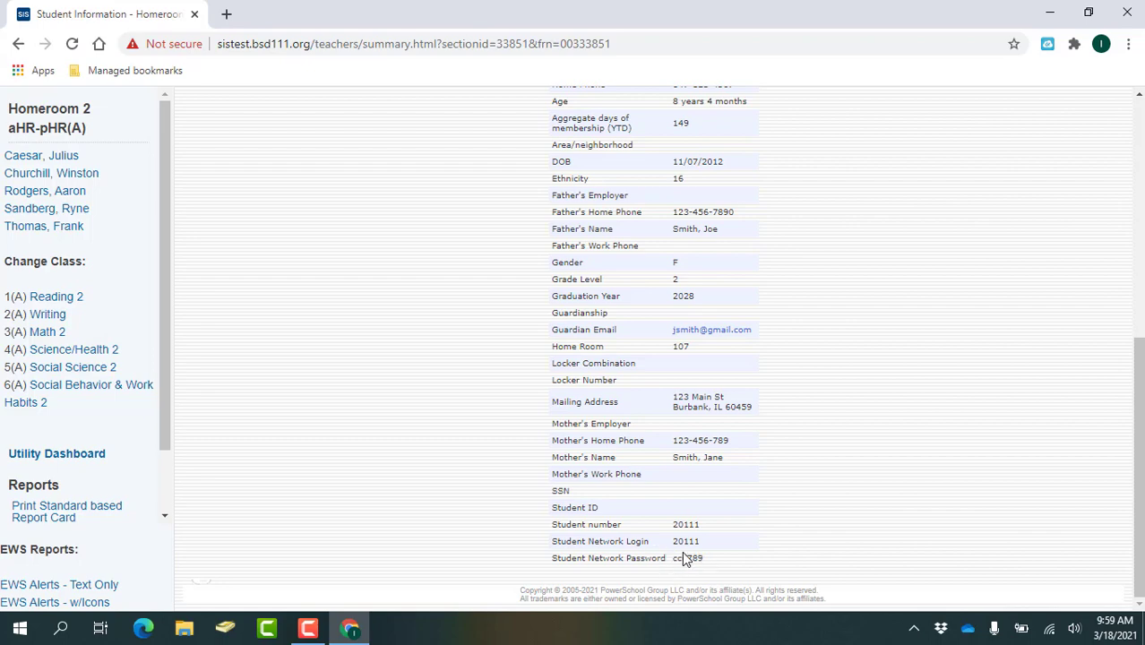
pyautogui.scroll(2, 701, 500)
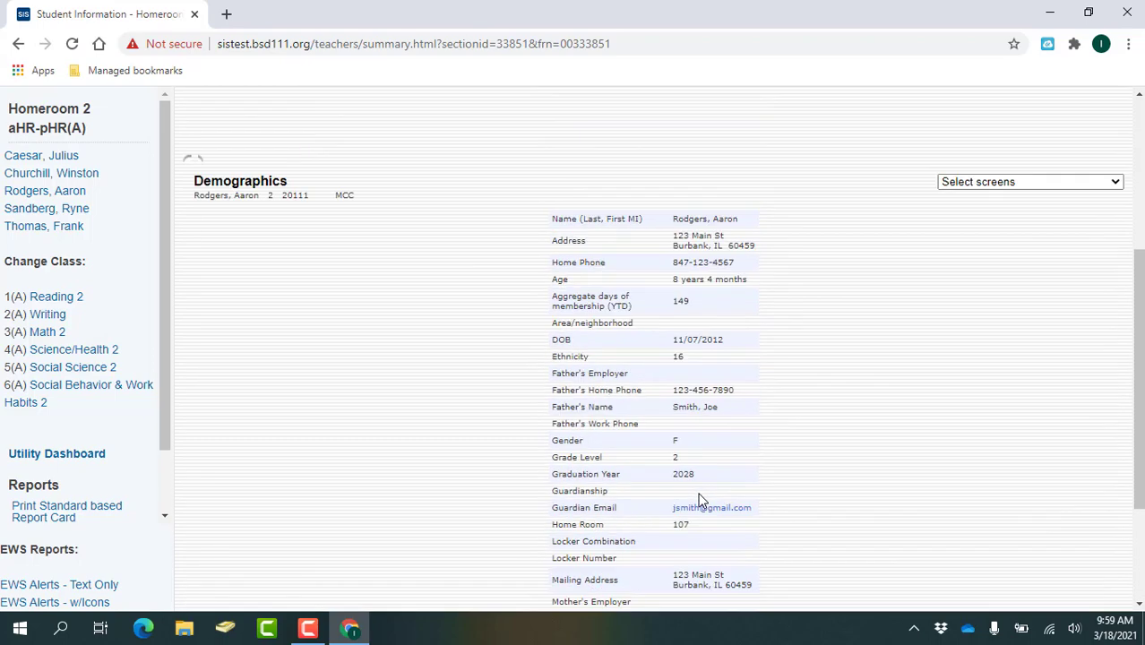
pyautogui.scroll(3, 761, 492)
# Switch the student to the Meeting Attendance screen and scroll through the weekly course grids
pyautogui.scroll(-2, 1012, 385)
pyautogui.click(994, 316)
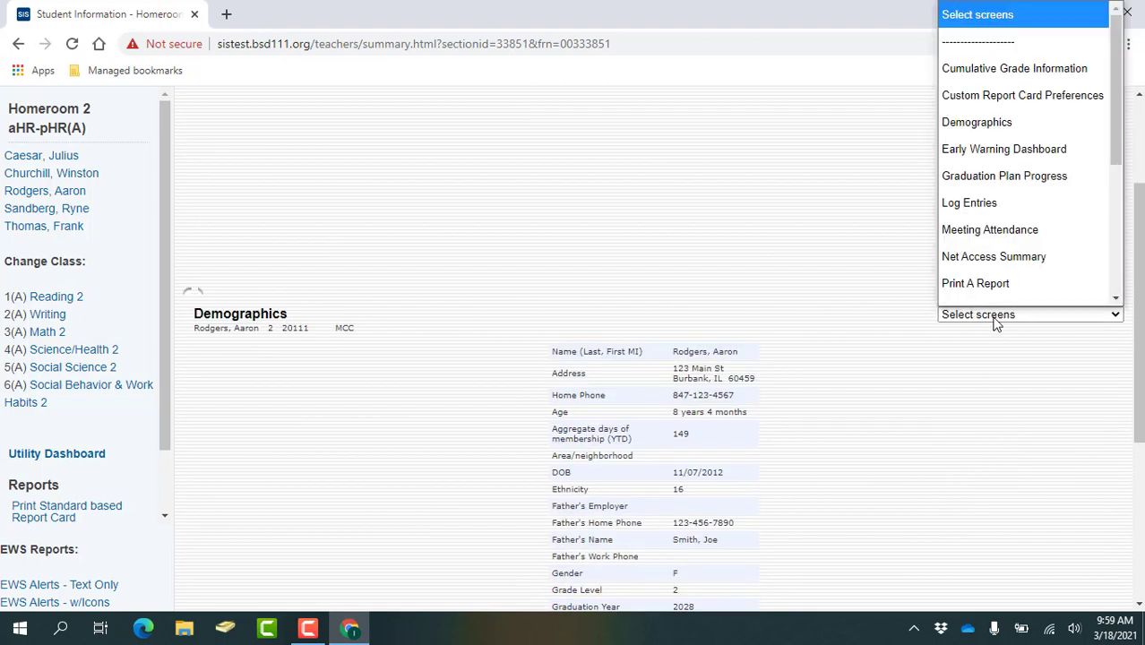
pyautogui.scroll(-1, 967, 295)
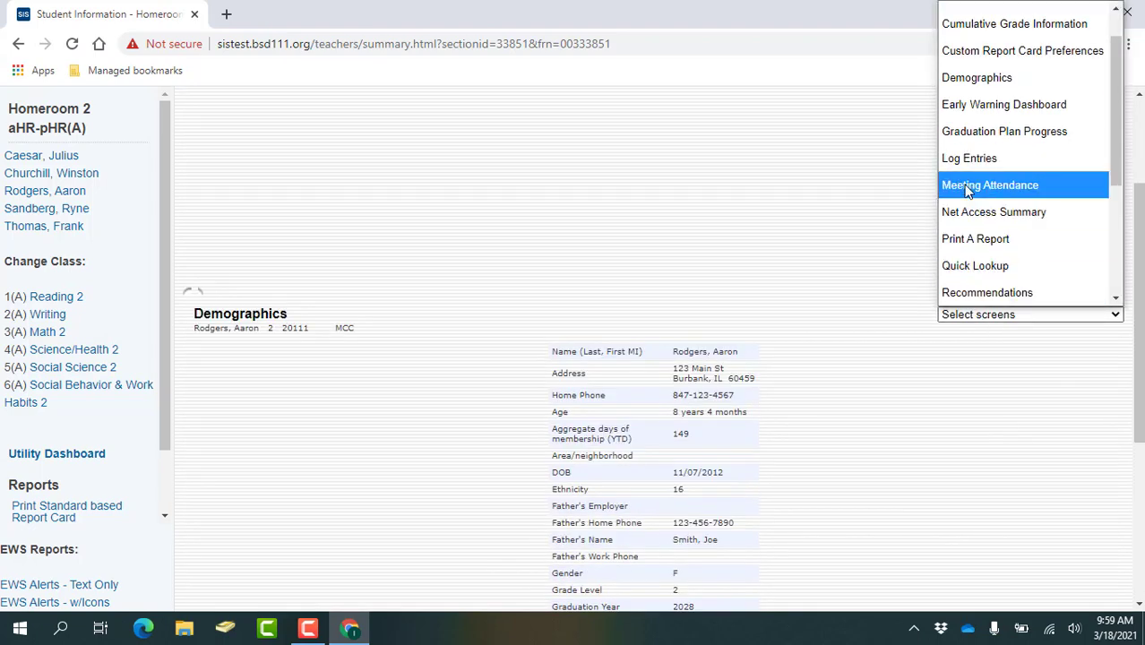
pyautogui.click(967, 188)
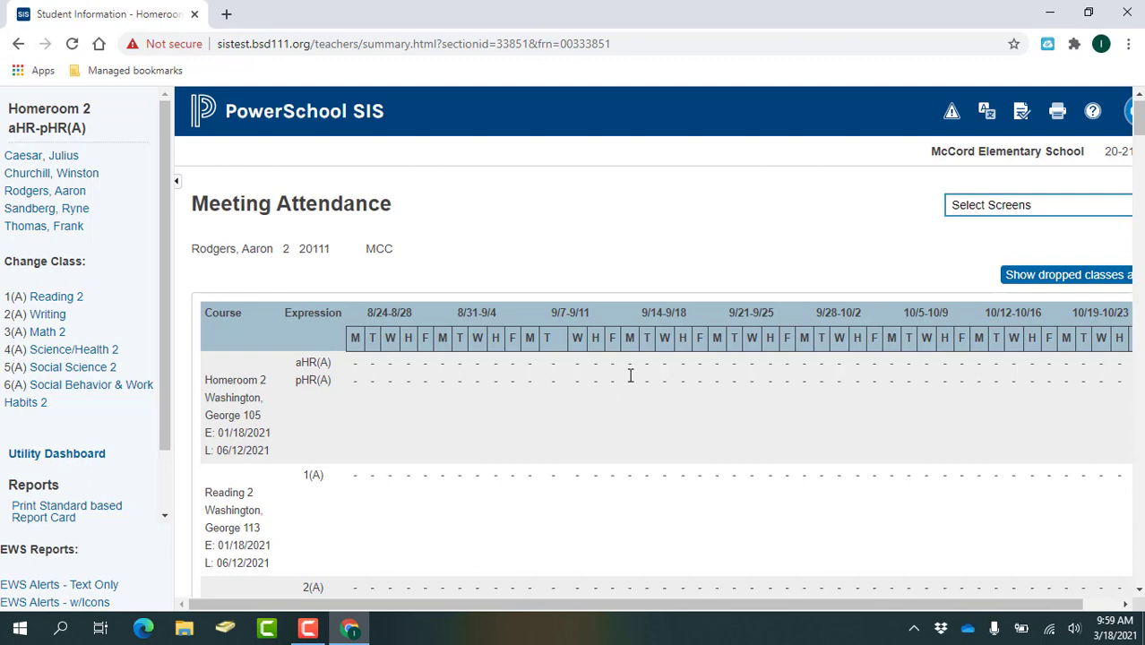
pyautogui.scroll(-9, 631, 376)
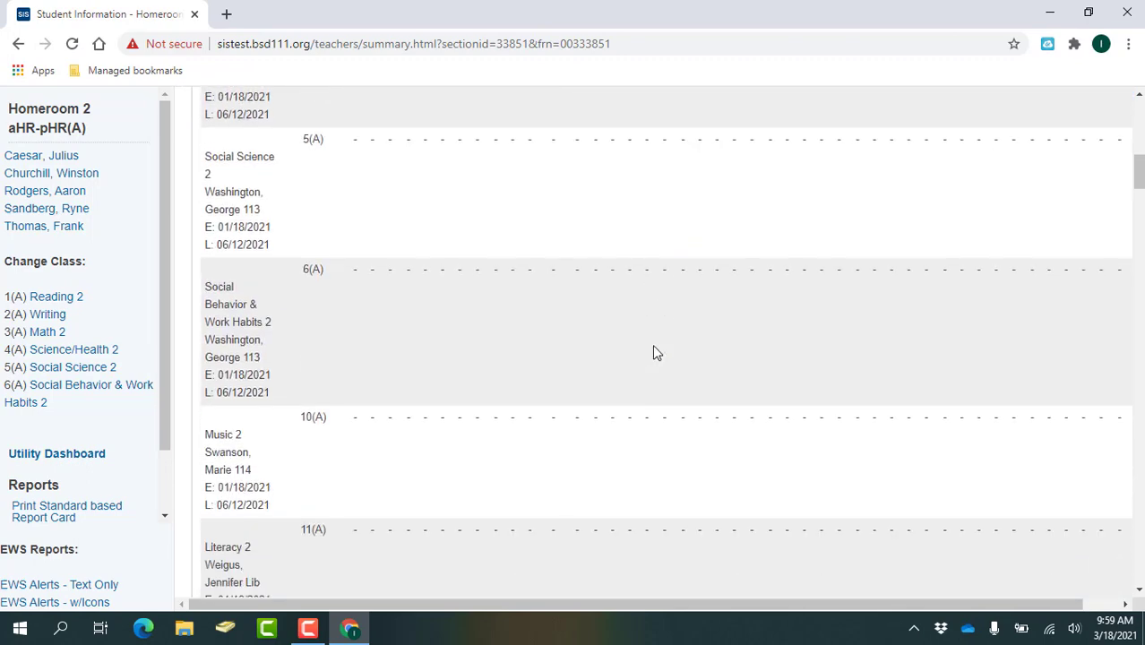
pyautogui.scroll(-15, 653, 352)
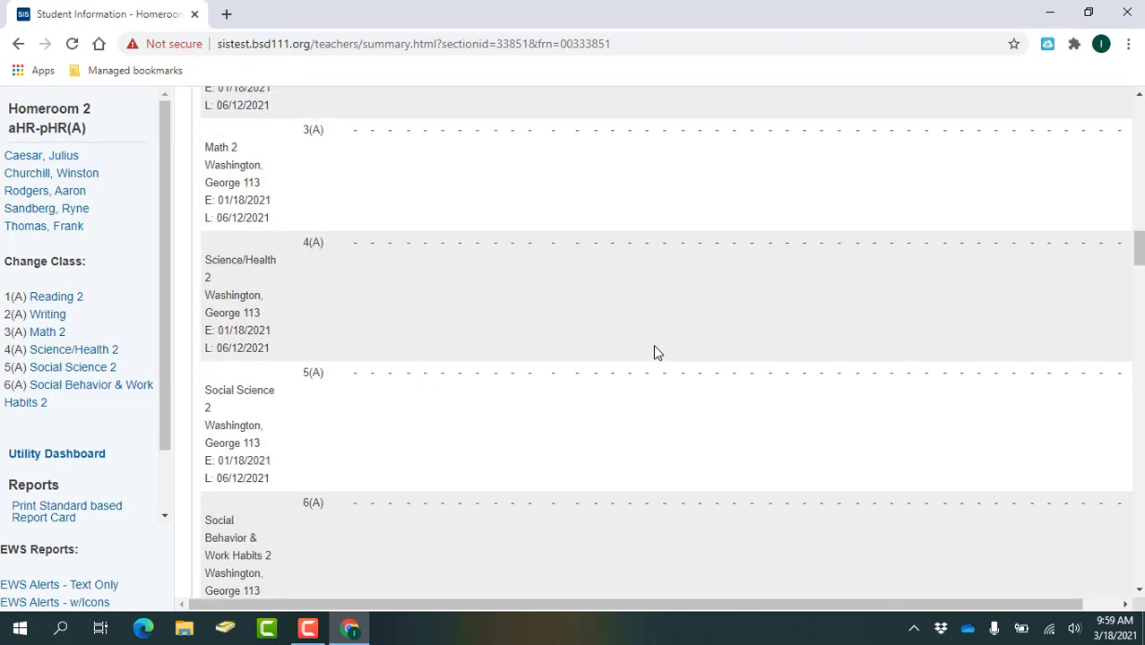
pyautogui.scroll(-15, 654, 352)
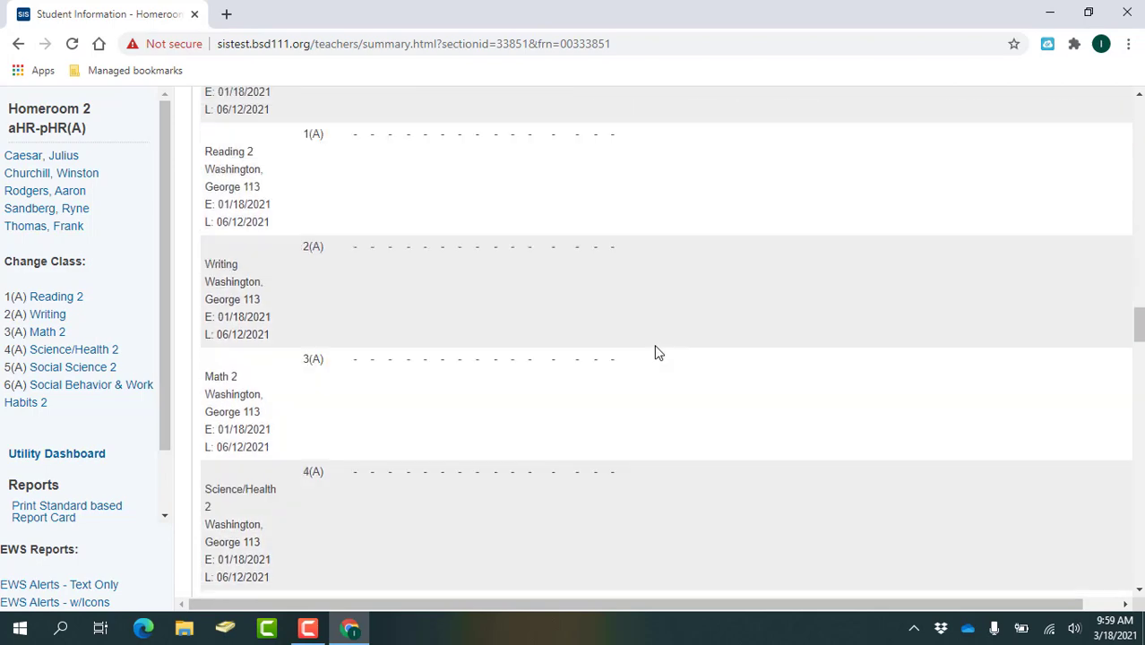
pyautogui.scroll(-15, 654, 352)
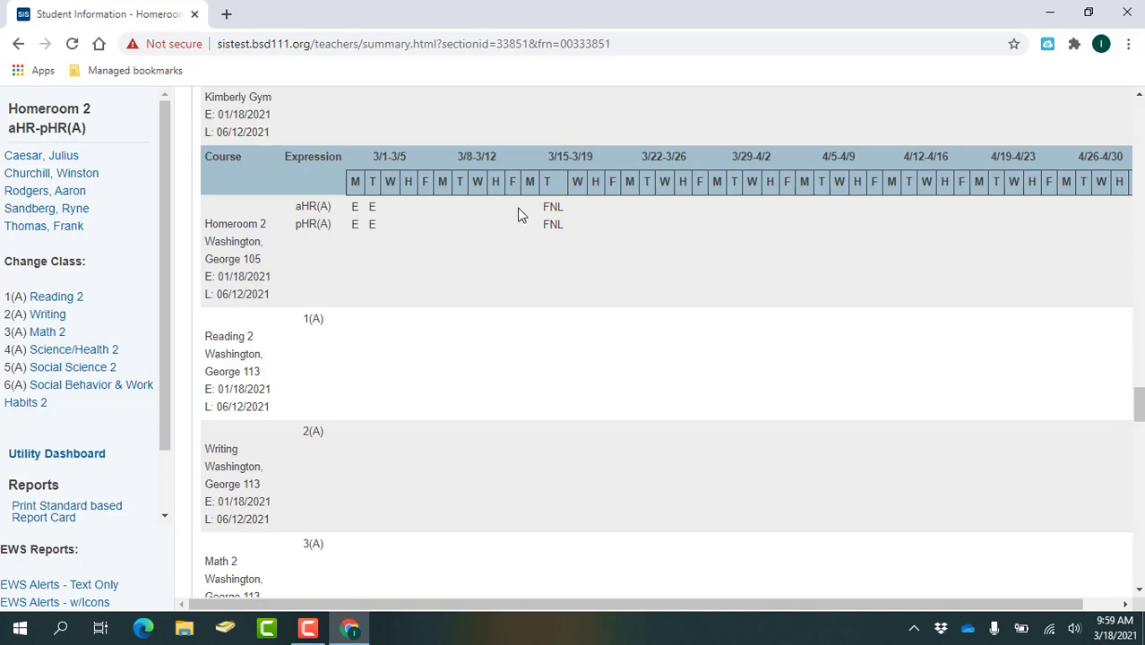
pyautogui.scroll(-20, 546, 235)
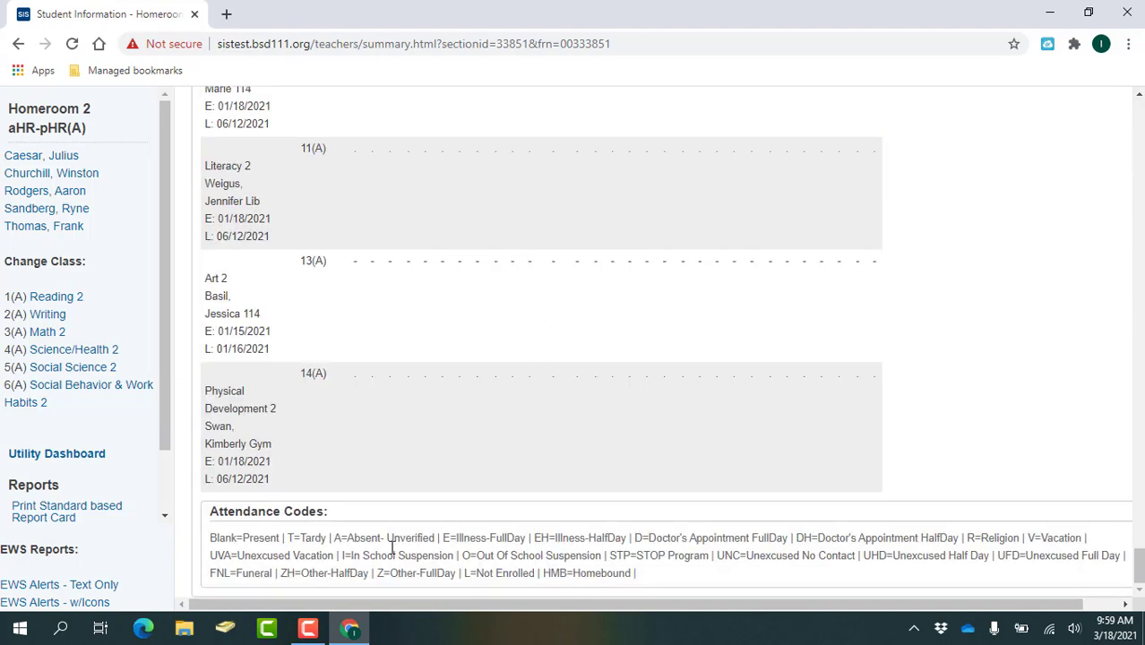
# Highlight the E=Illness-FullDay and FNL=Funeral codes in the Attendance Codes legend
pyautogui.moveTo(445, 537); pyautogui.dragTo(528, 538)
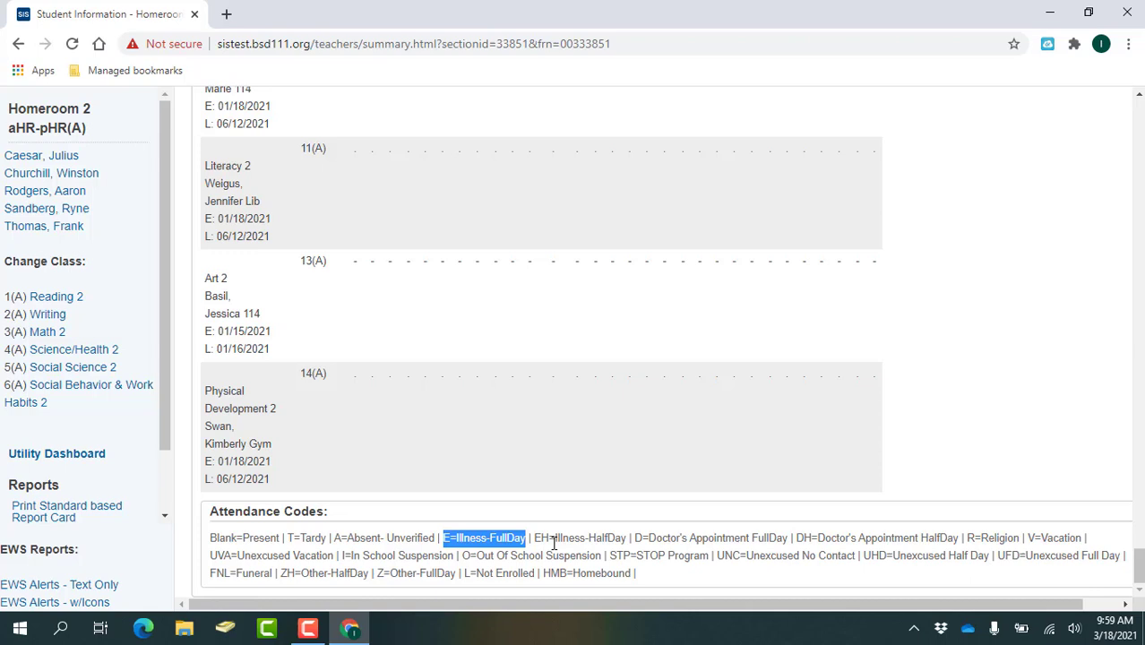
pyautogui.moveTo(213, 575); pyautogui.dragTo(274, 574)
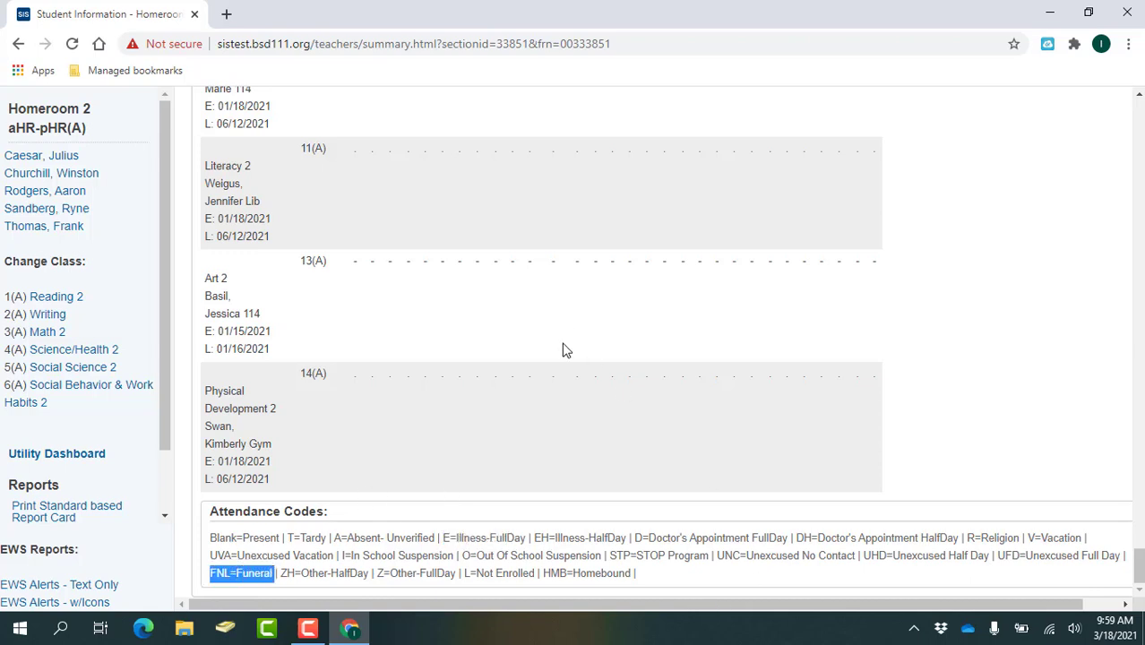
pyautogui.scroll(15, 426, 484)
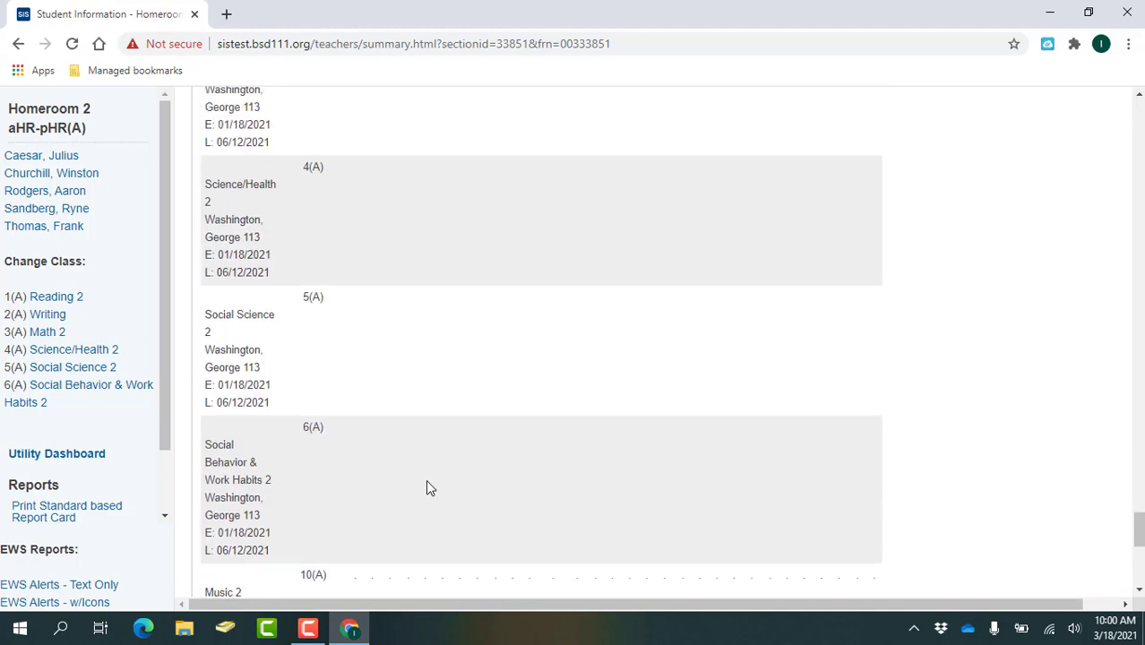
pyautogui.scroll(13, 426, 484)
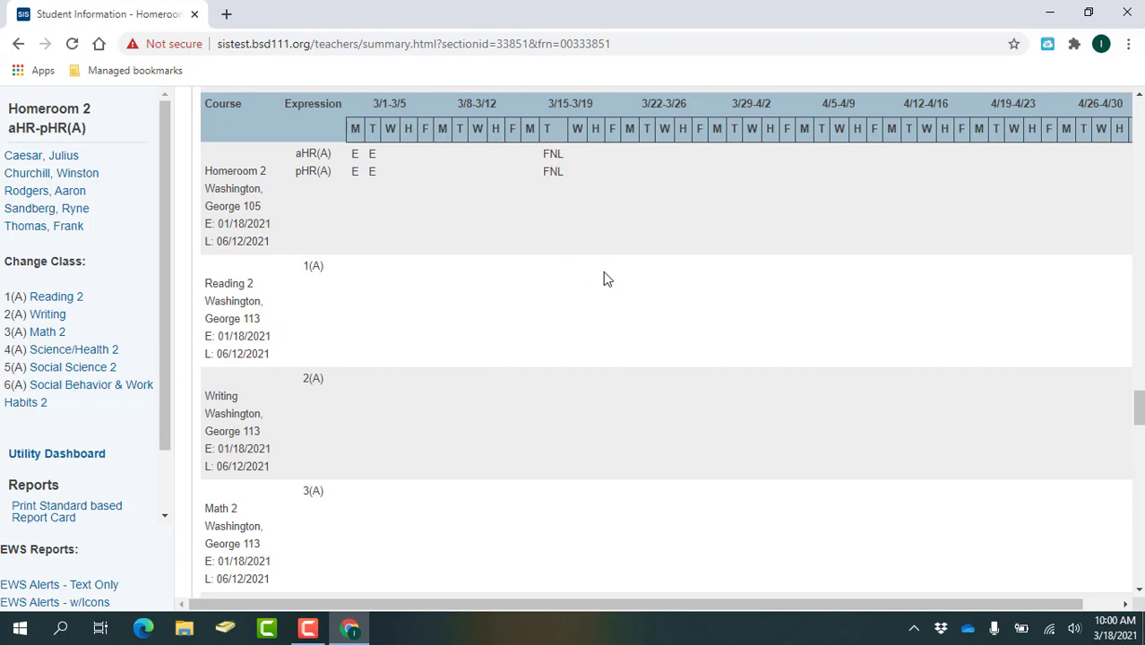
pyautogui.scroll(20, 683, 308)
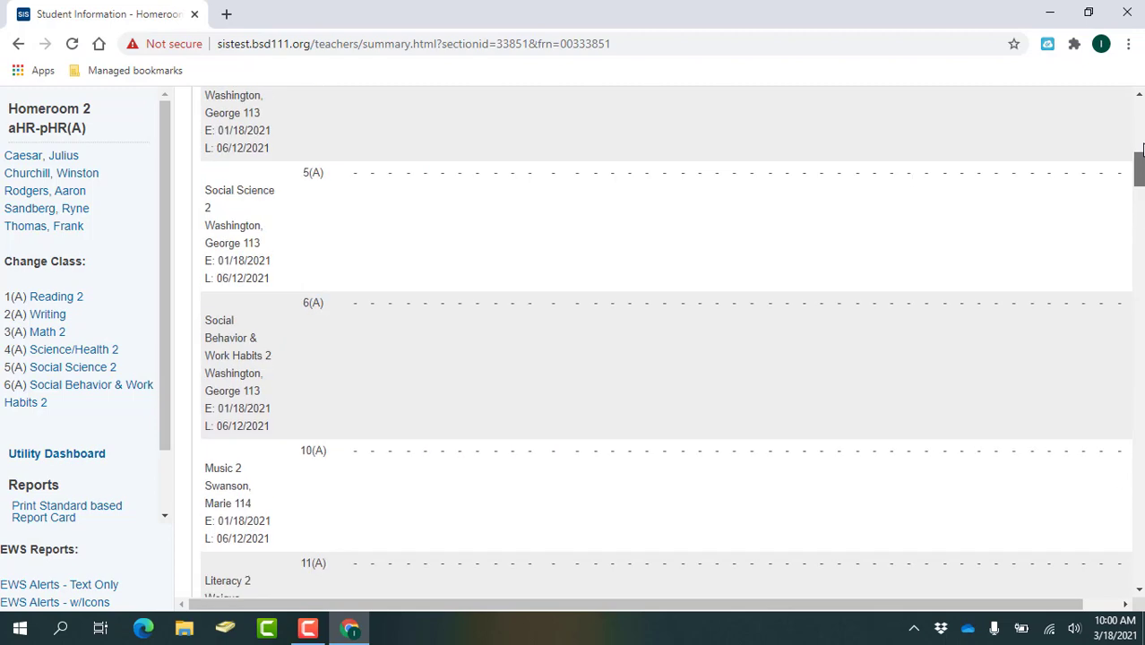
pyautogui.moveTo(1142, 148); pyautogui.dragTo(1138, 114)
# Show the Quick Lookup screen with attendance by class, including 6 Homeroom 2 absences
pyautogui.click(1016, 205)
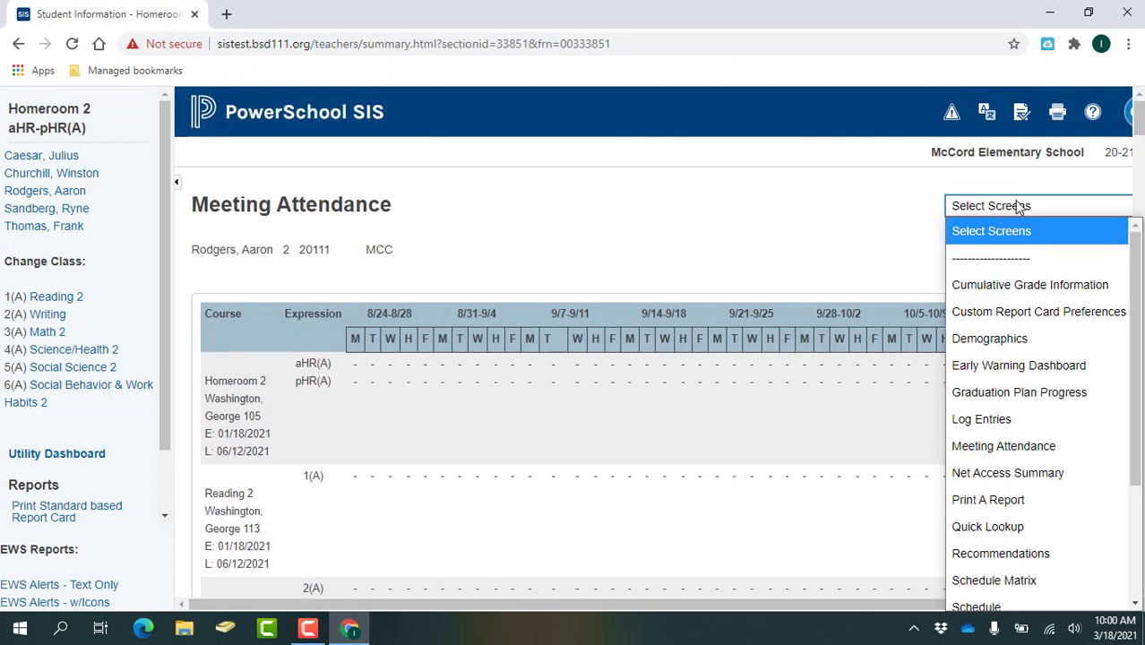
pyautogui.scroll(-3, 990, 354)
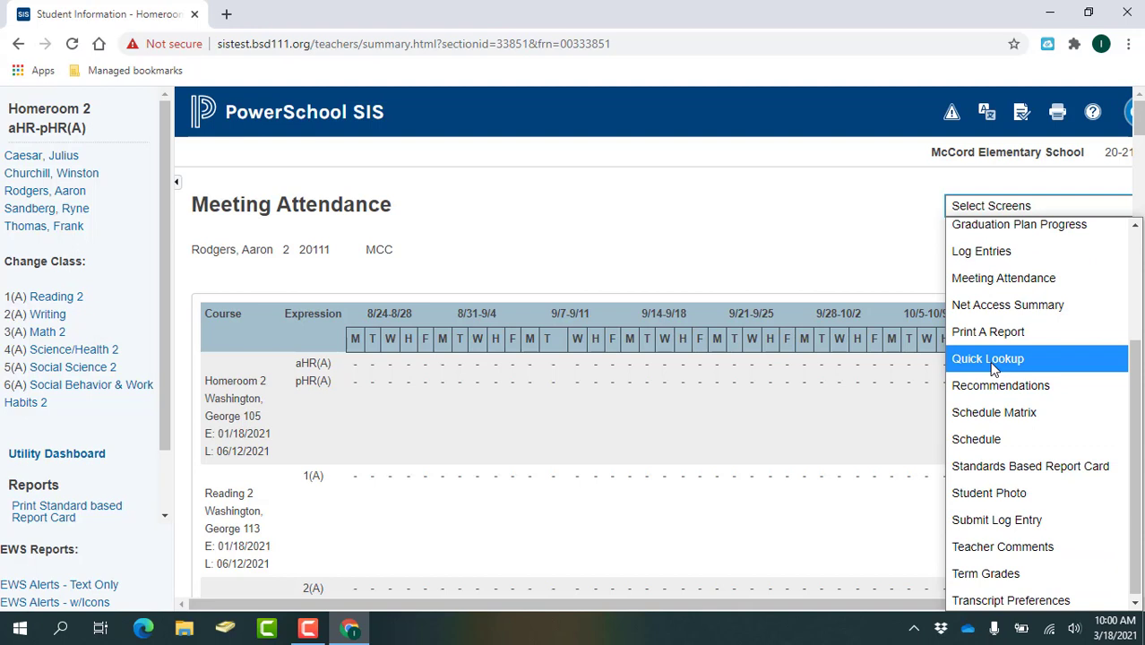
pyautogui.click(991, 360)
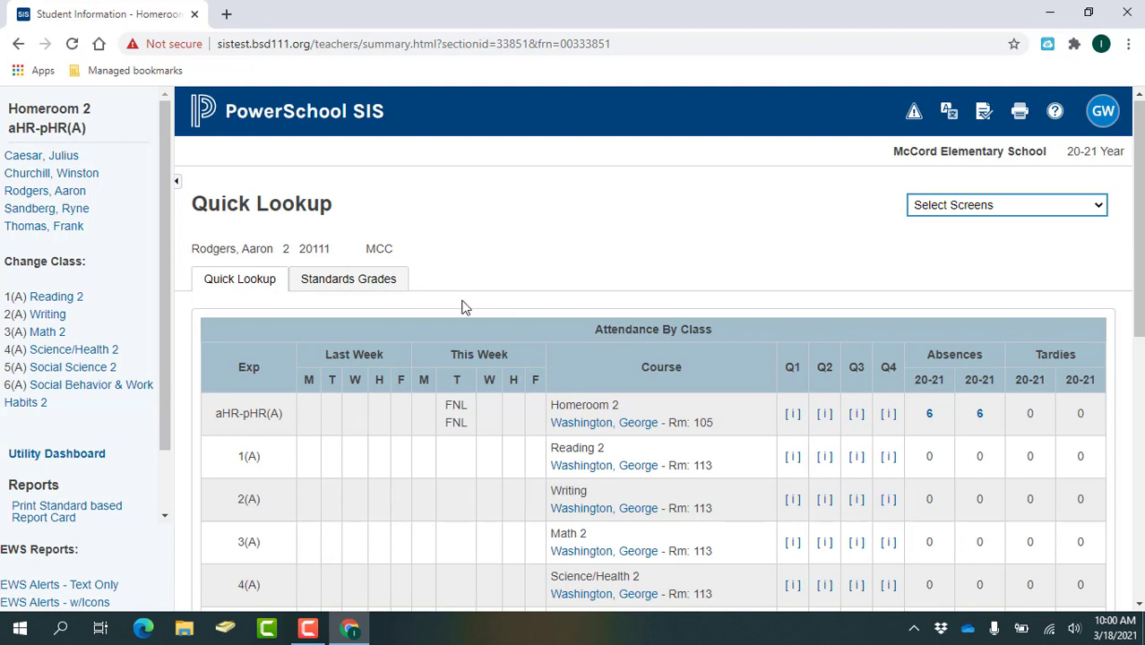
# Open Standards Grades and expand Reading 2 to show its ungraded 2.REA standard
pyautogui.click(344, 283)
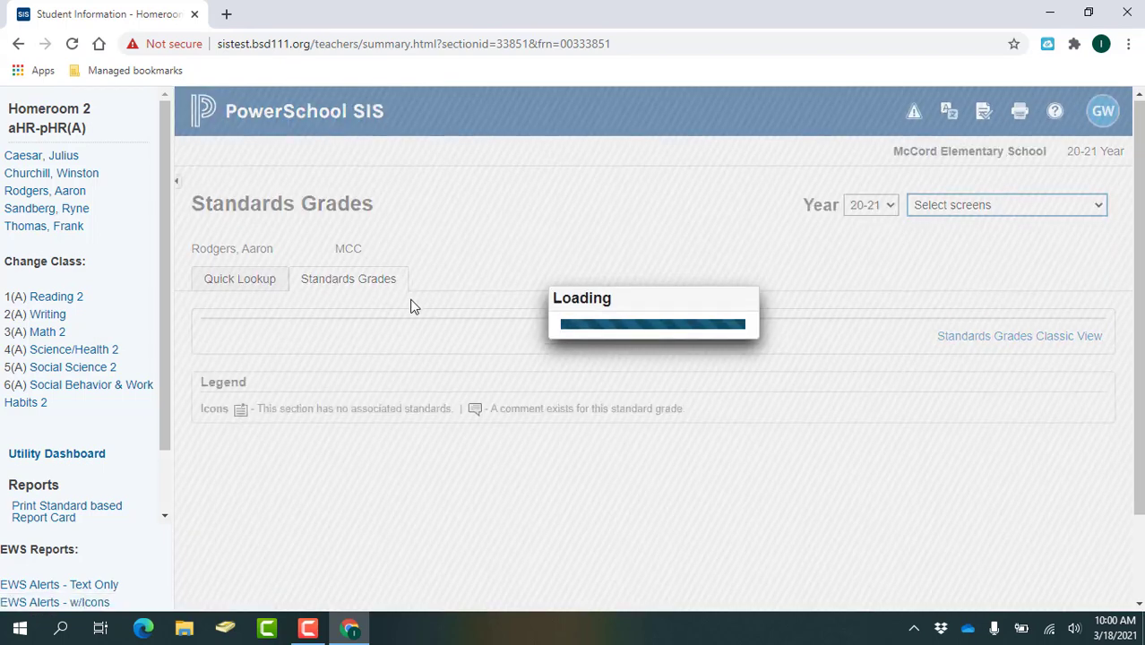
pyautogui.scroll(-2, 438, 318)
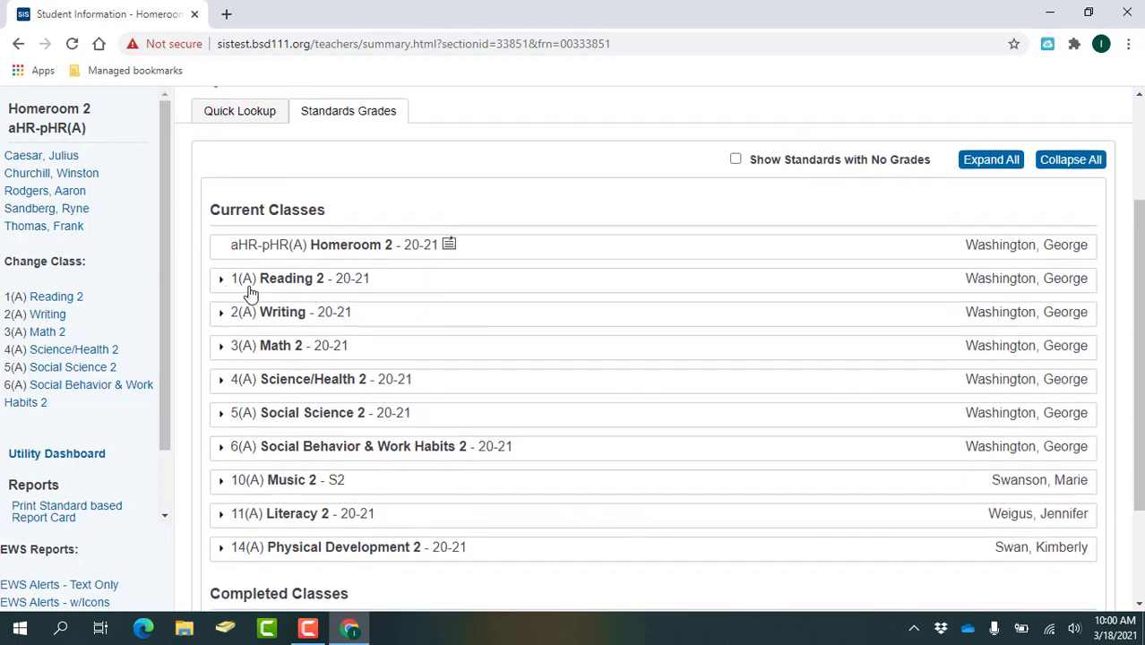
pyautogui.click(274, 282)
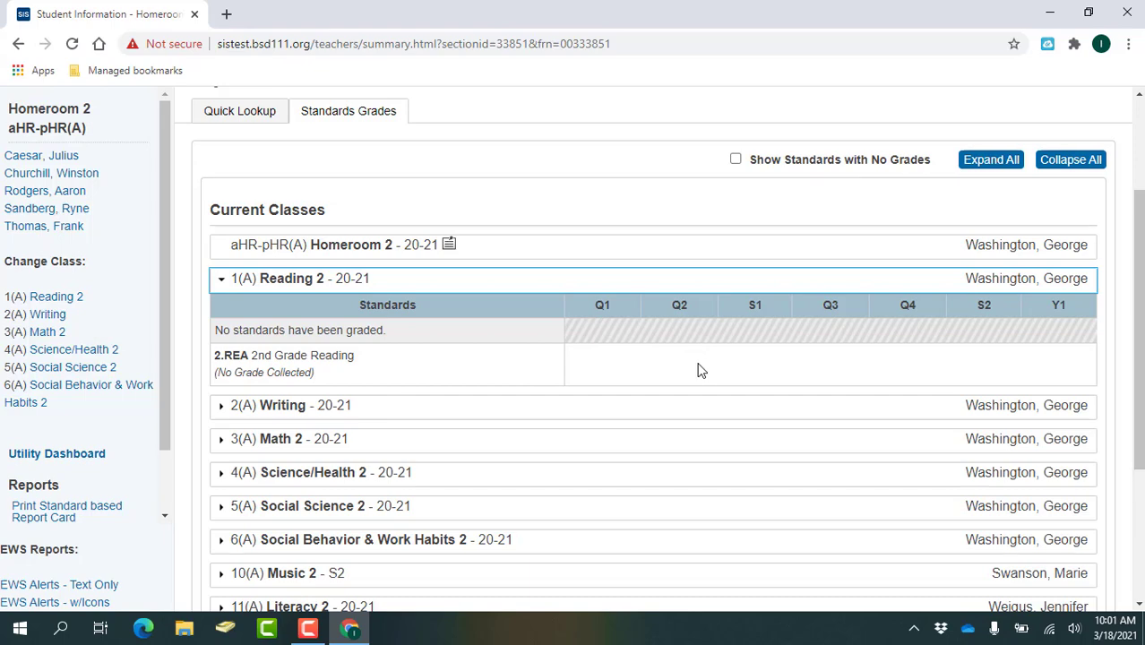
pyautogui.scroll(3, 456, 388)
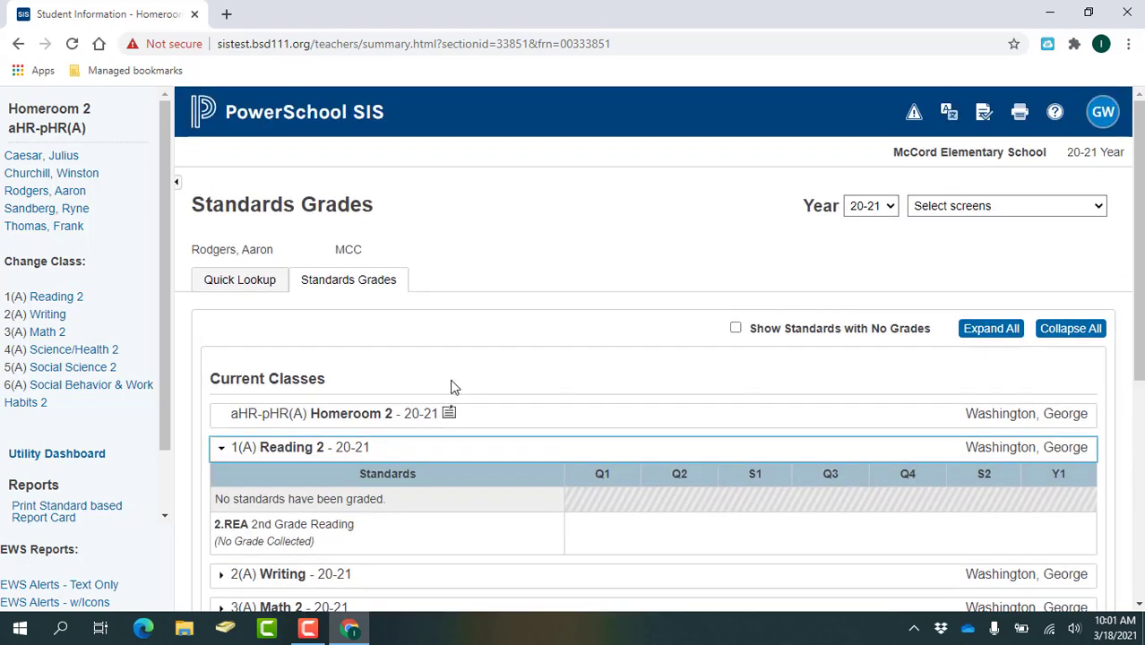
pyautogui.click(977, 211)
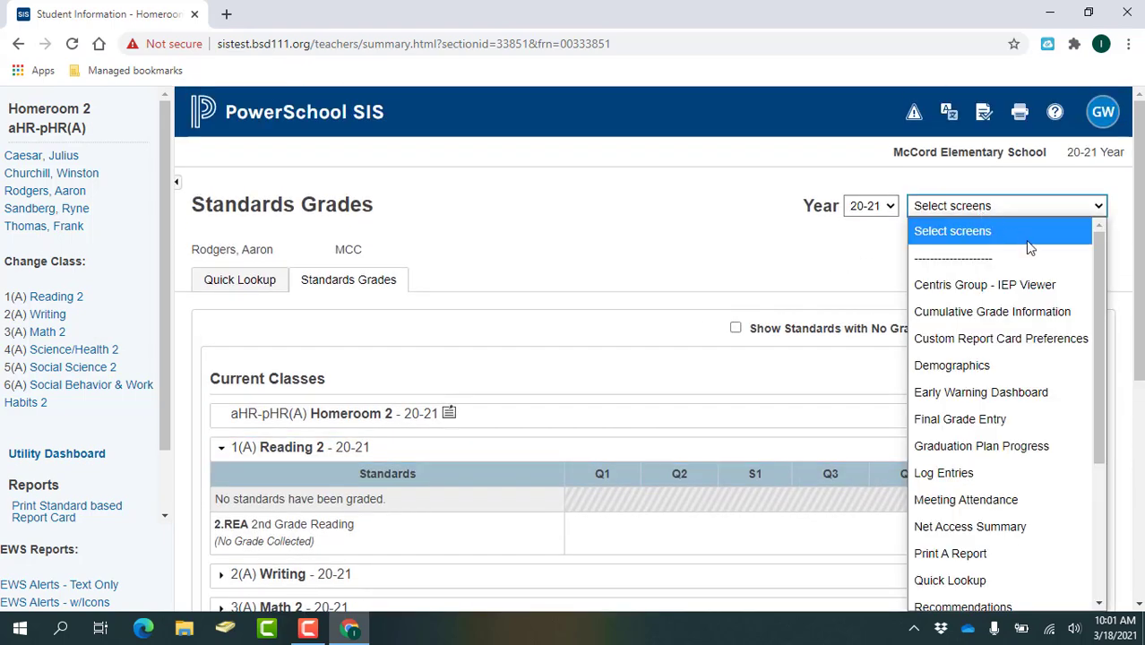
pyautogui.moveTo(1095, 371); pyautogui.dragTo(1095, 530)
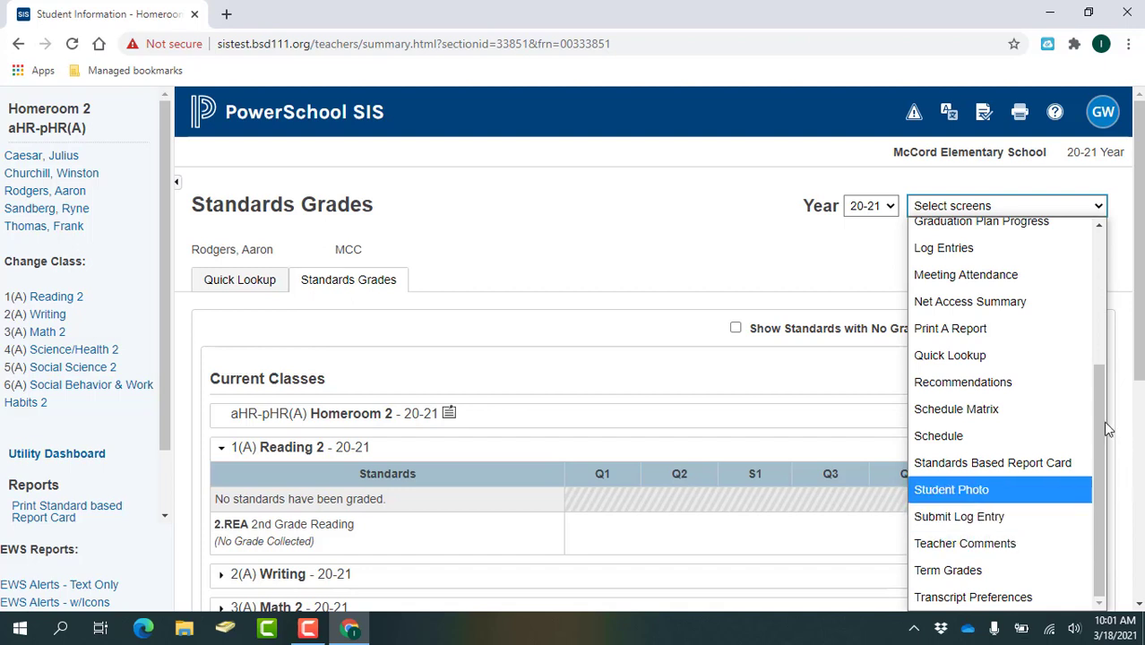
pyautogui.moveTo(1104, 427); pyautogui.dragTo(1094, 272)
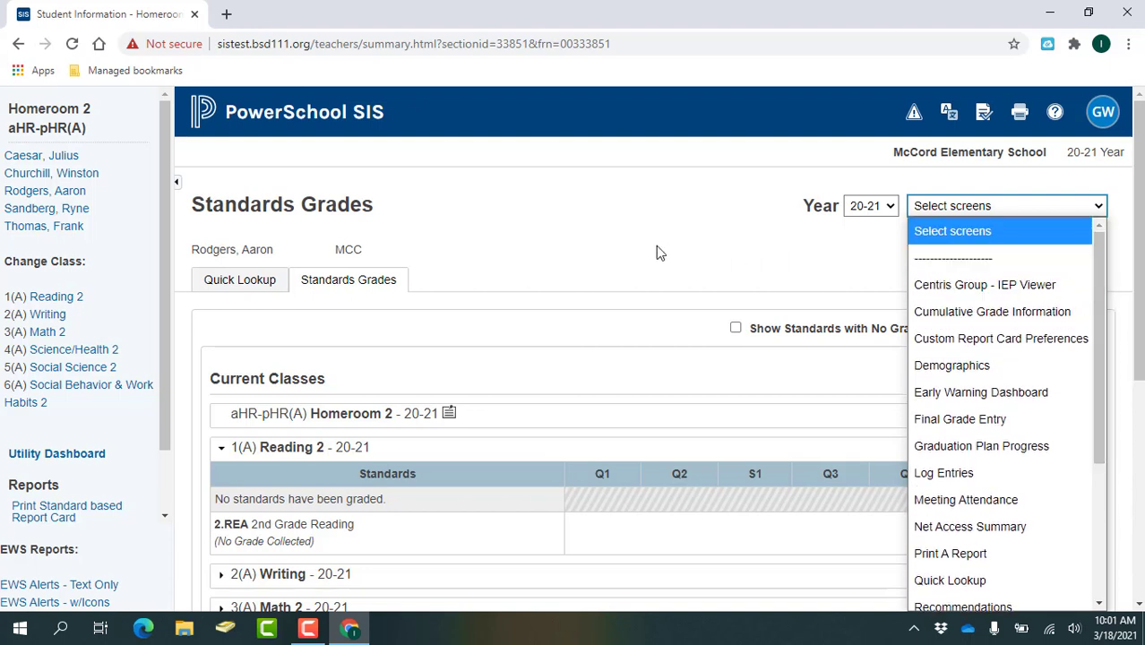
pyautogui.click(590, 249)
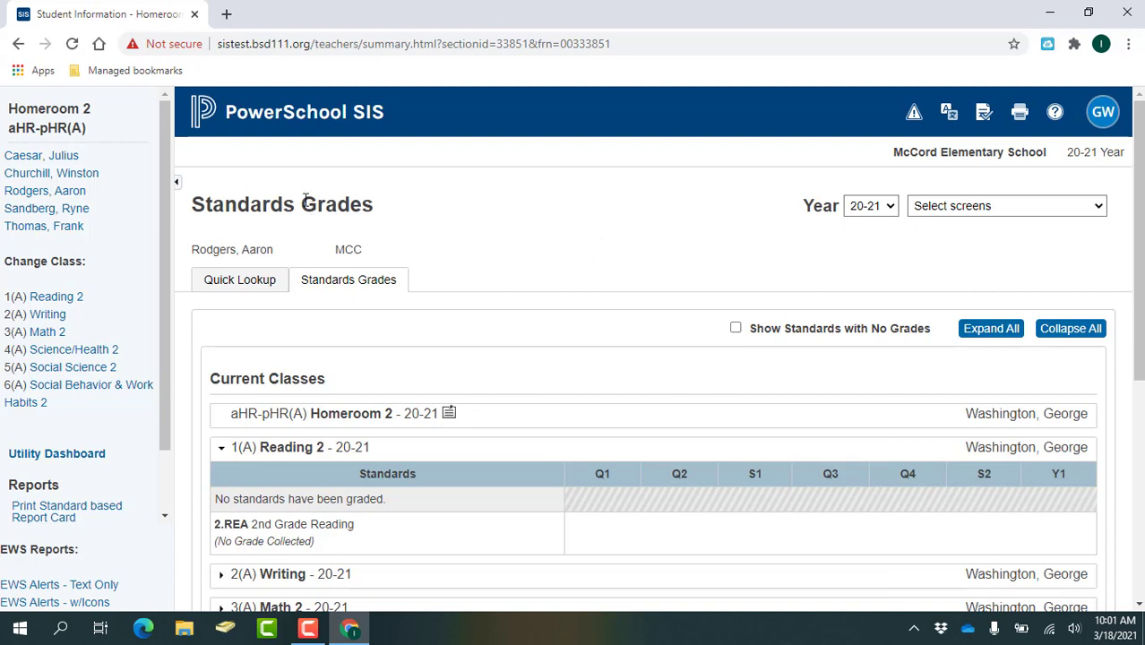
# Return to the start page listing Current Classes from Homeroom 2 onward
pyautogui.click(246, 117)
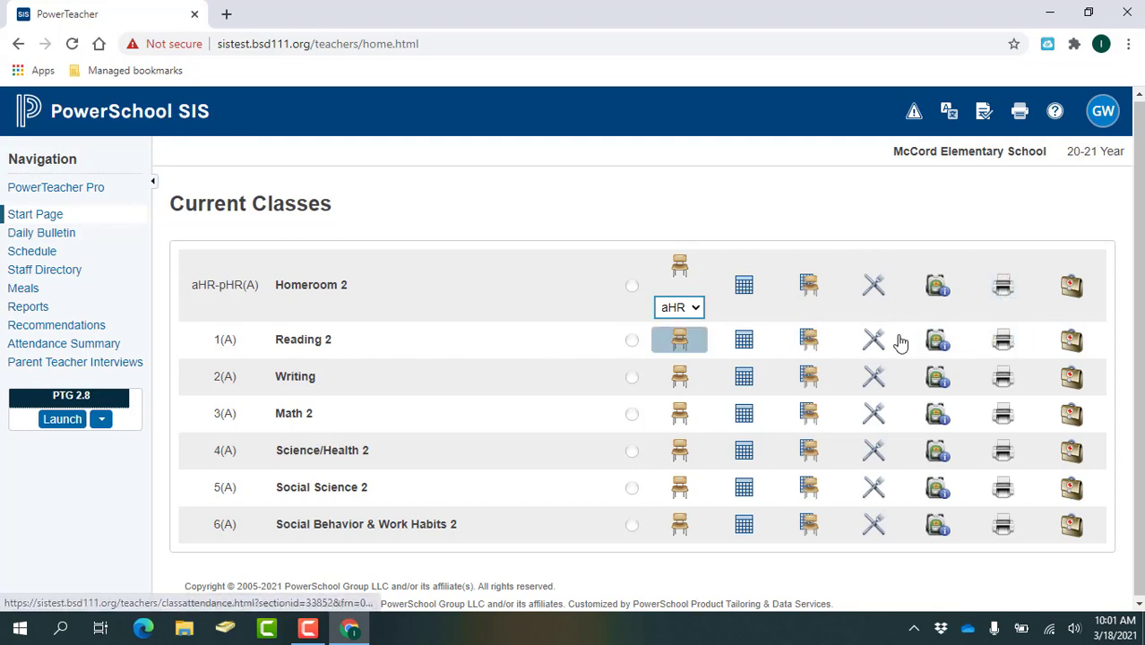
# Choose the Network Login List class report for Homeroom 2 and submit it
pyautogui.click(1004, 304)
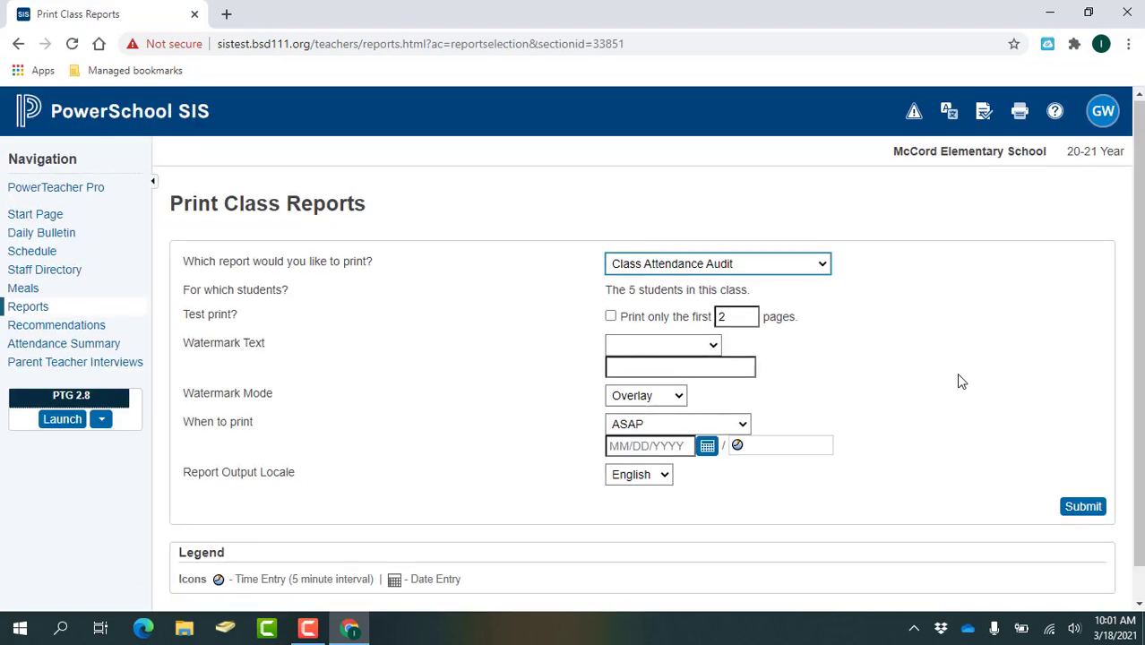
pyautogui.click(820, 265)
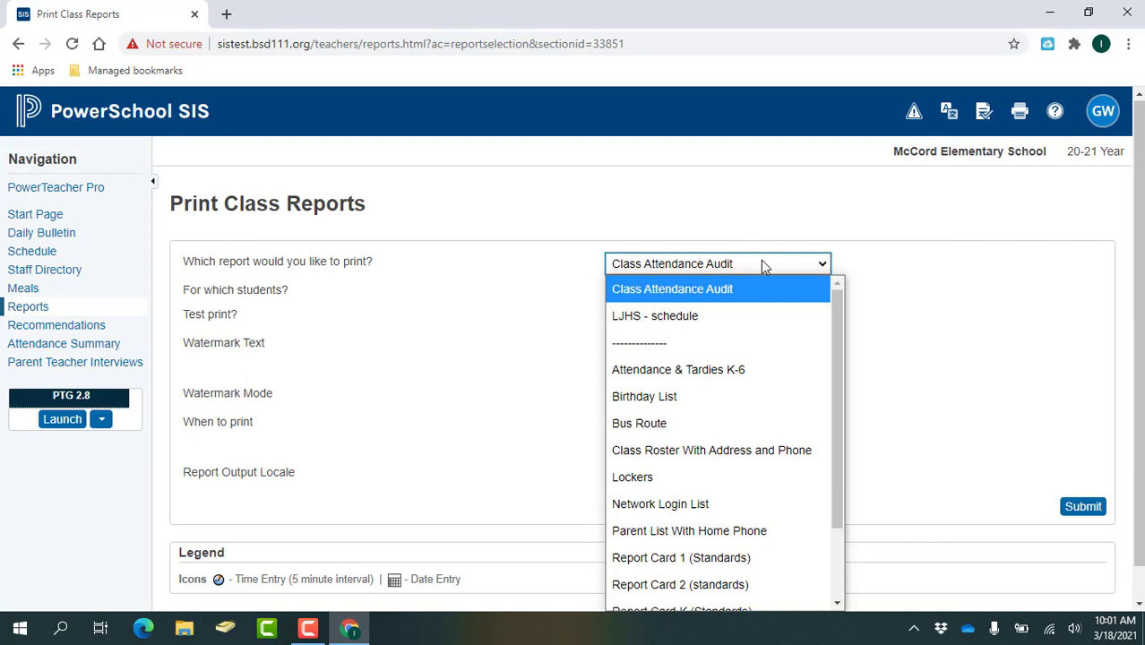
pyautogui.moveTo(838, 339); pyautogui.dragTo(837, 402)
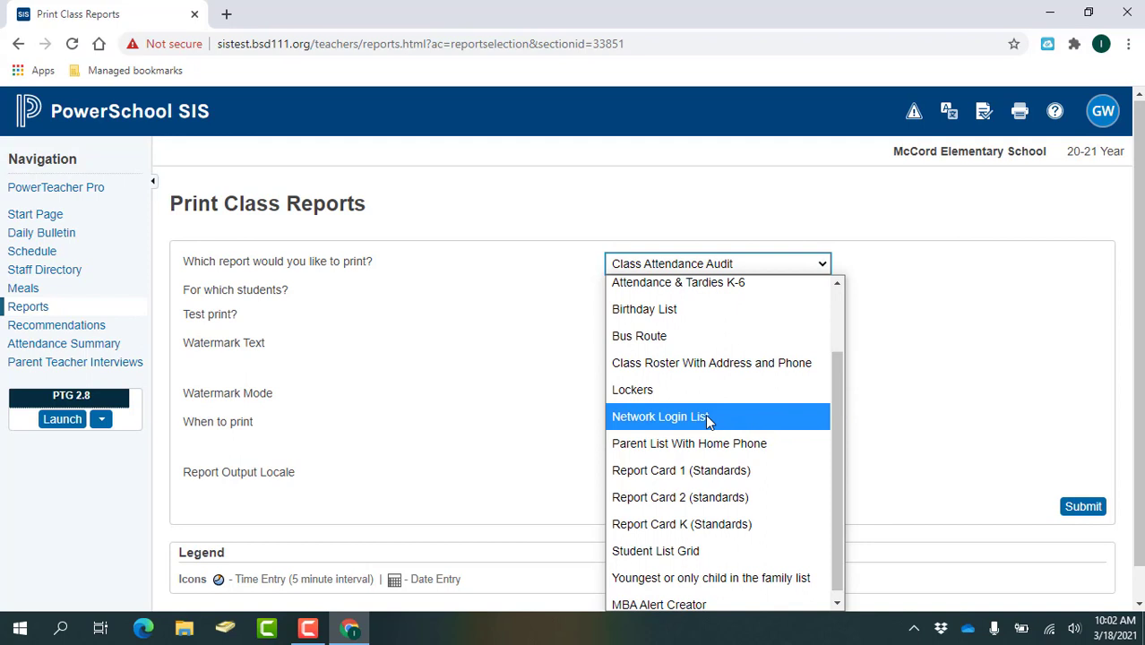
pyautogui.click(647, 420)
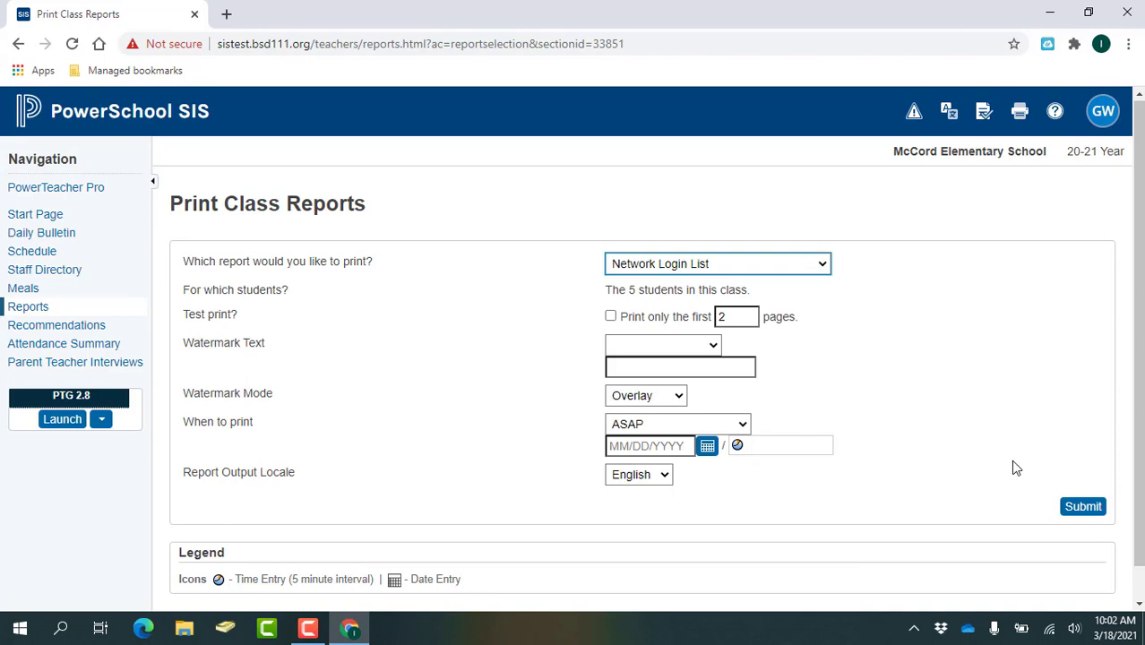
pyautogui.click(1082, 506)
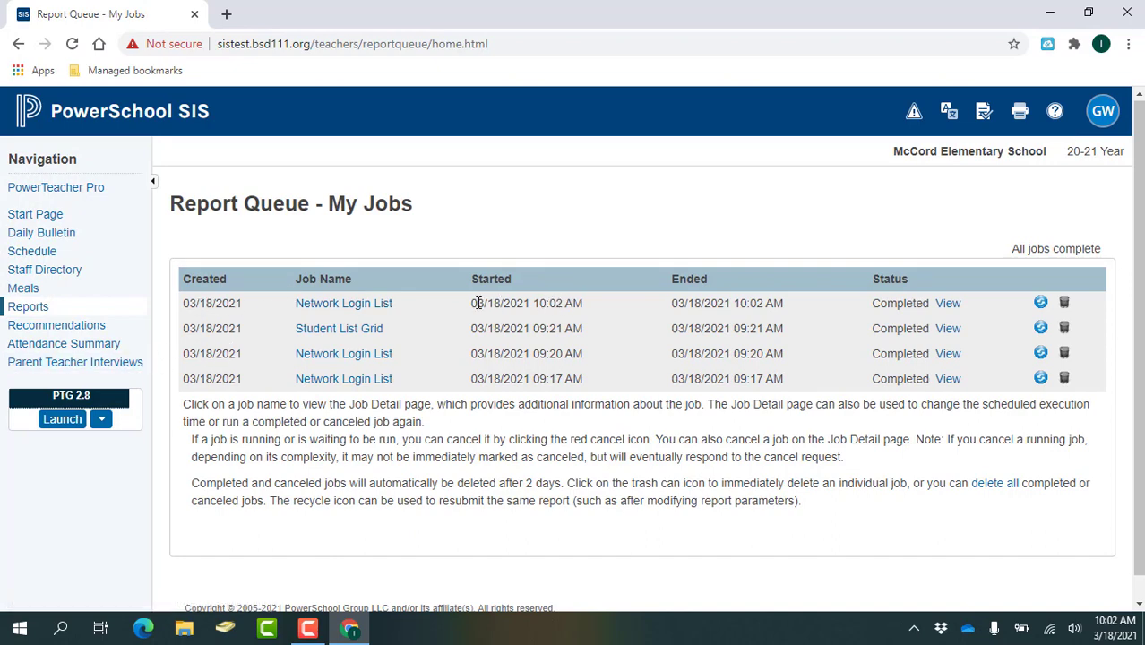
# View the newest completed Network Login List job as a one-page PDF
pyautogui.click(947, 305)
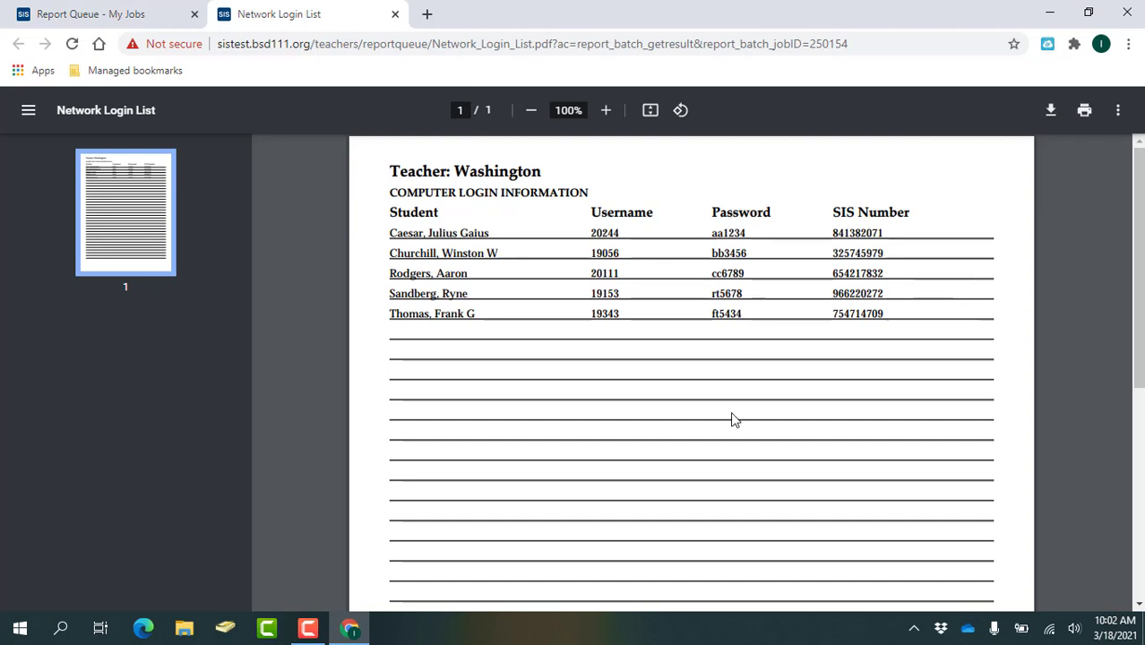
pyautogui.doubleClick(490, 173)
pyautogui.click(443, 240)
# Close the login list PDF and submit a Student List Grid report for Homeroom 2
pyautogui.click(395, 14)
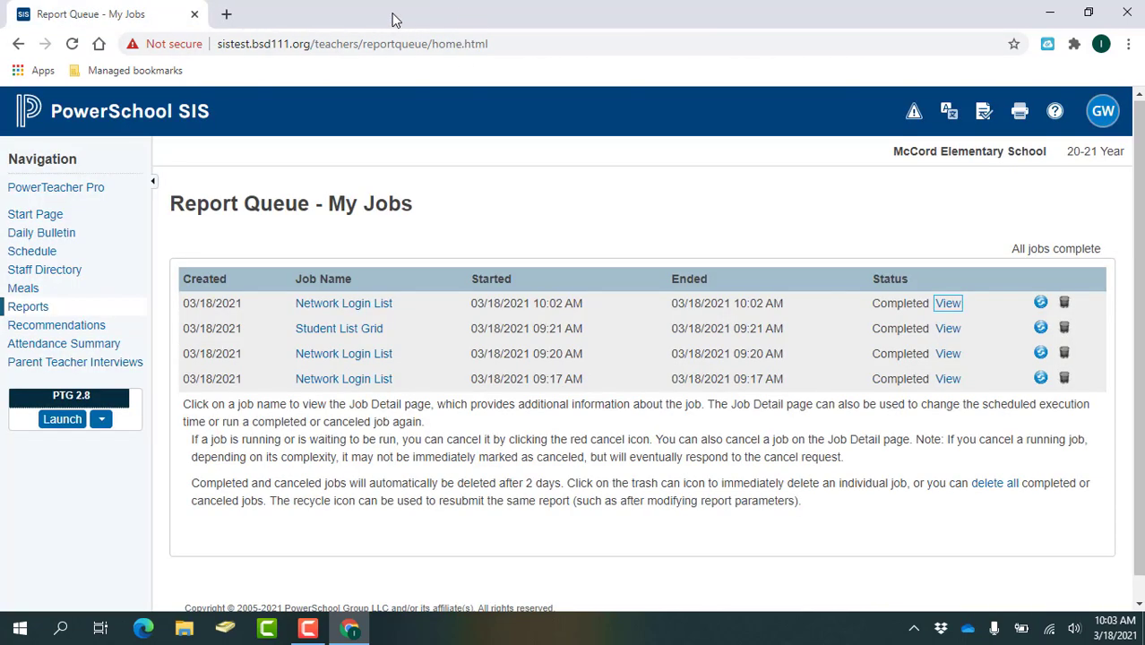
pyautogui.click(157, 127)
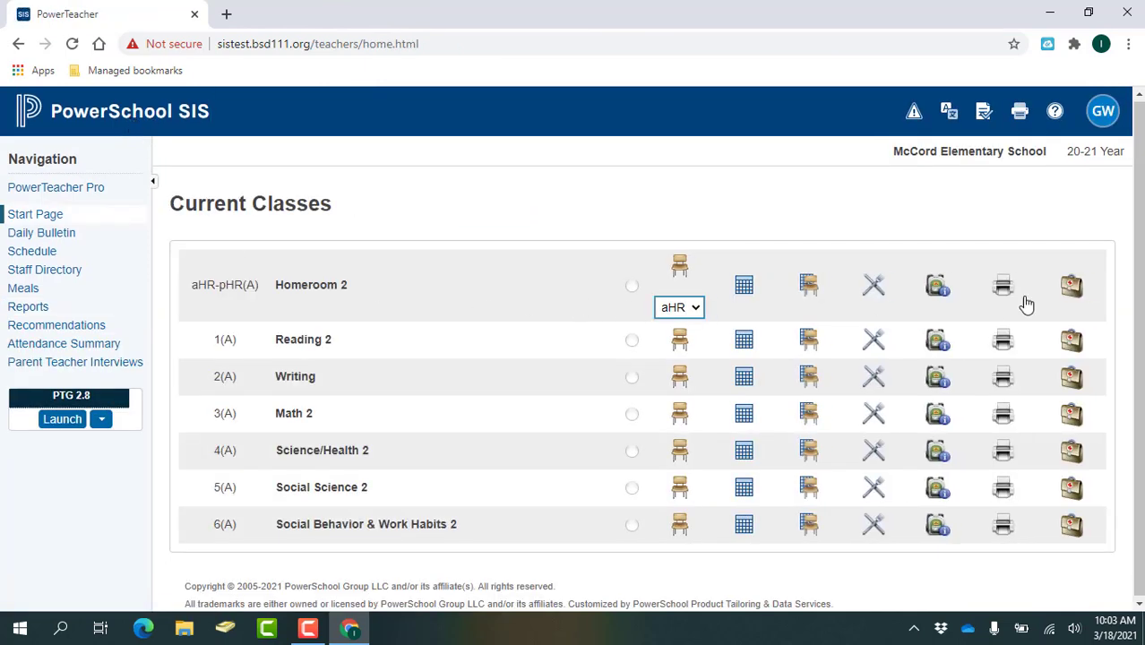
pyautogui.click(1002, 291)
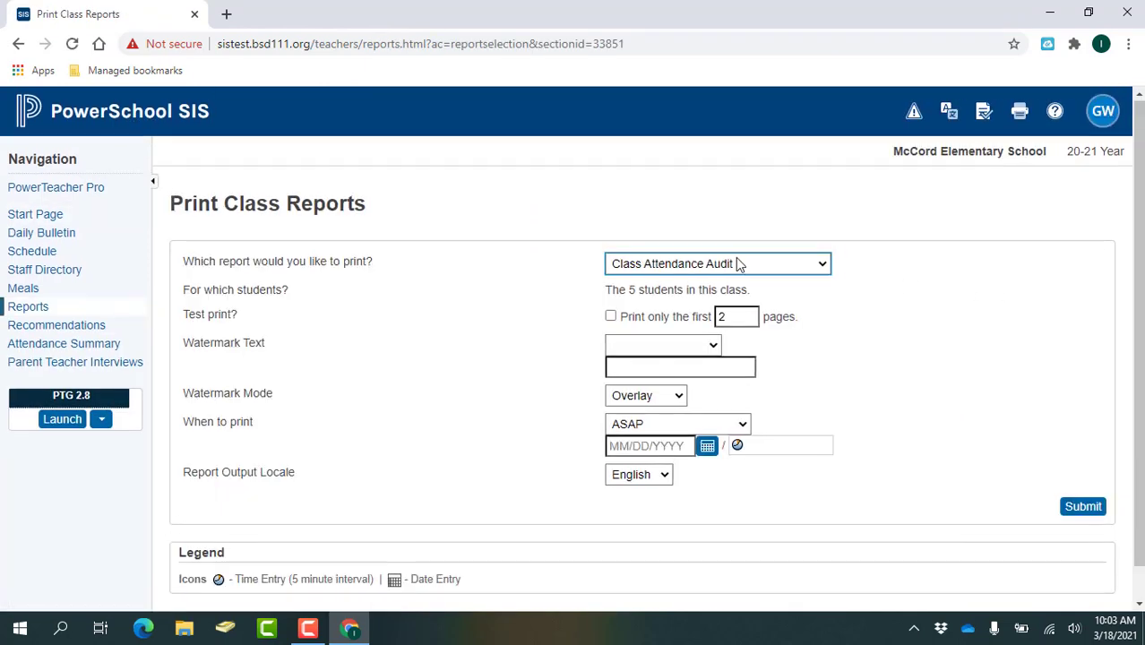
pyautogui.click(737, 263)
pyautogui.scroll(-2, 723, 408)
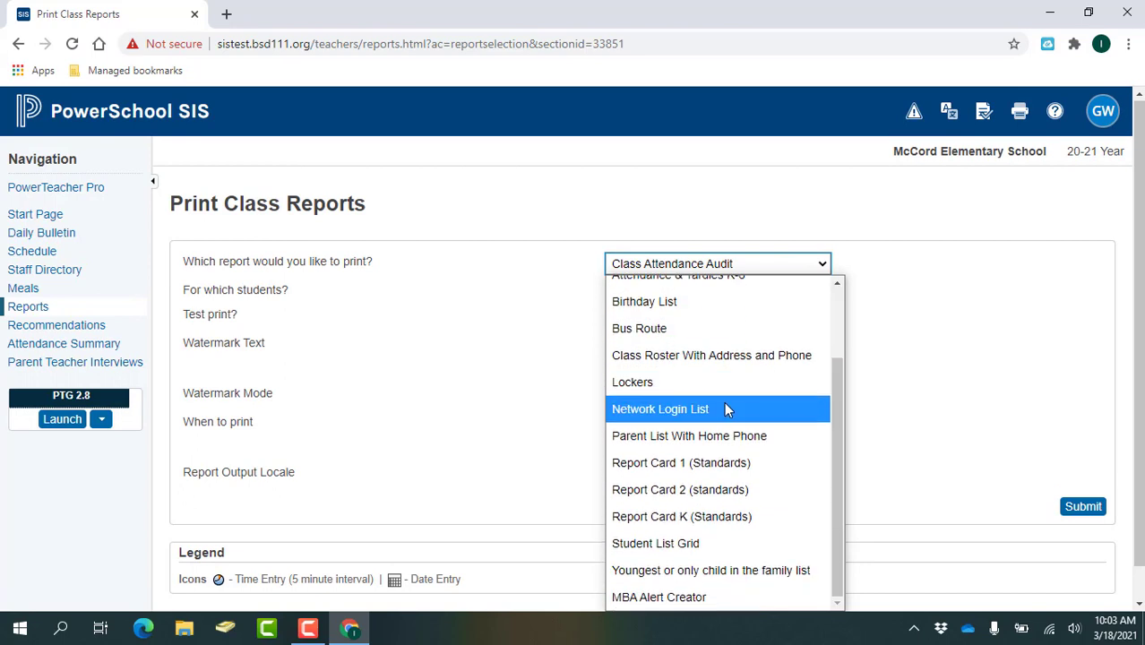
pyautogui.click(678, 546)
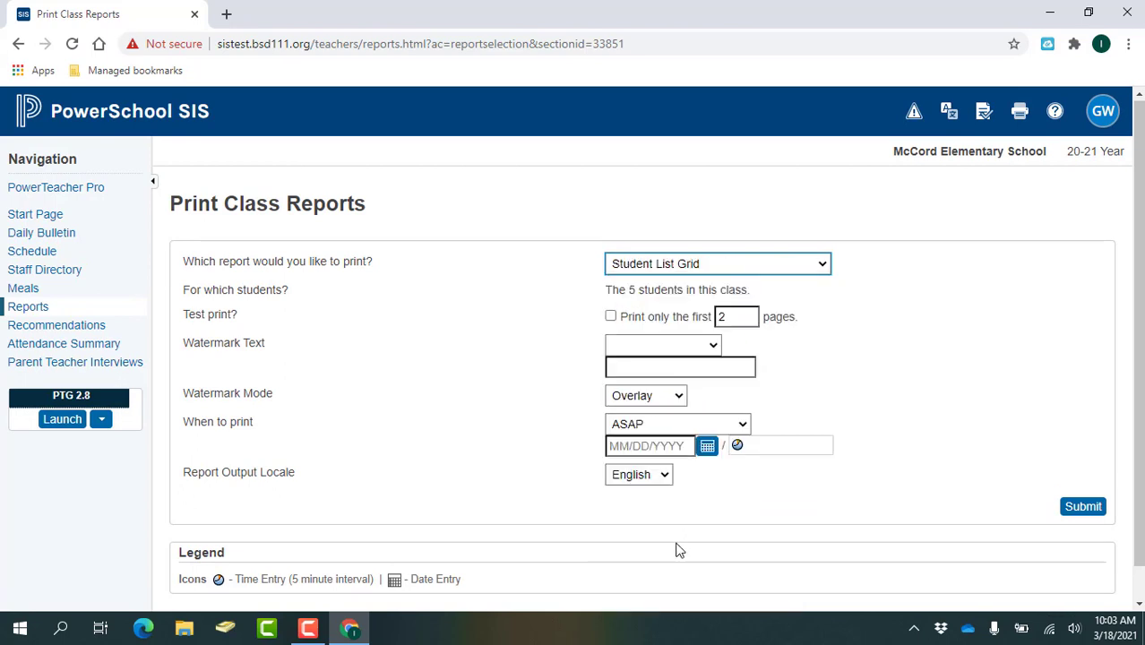
pyautogui.click(1079, 510)
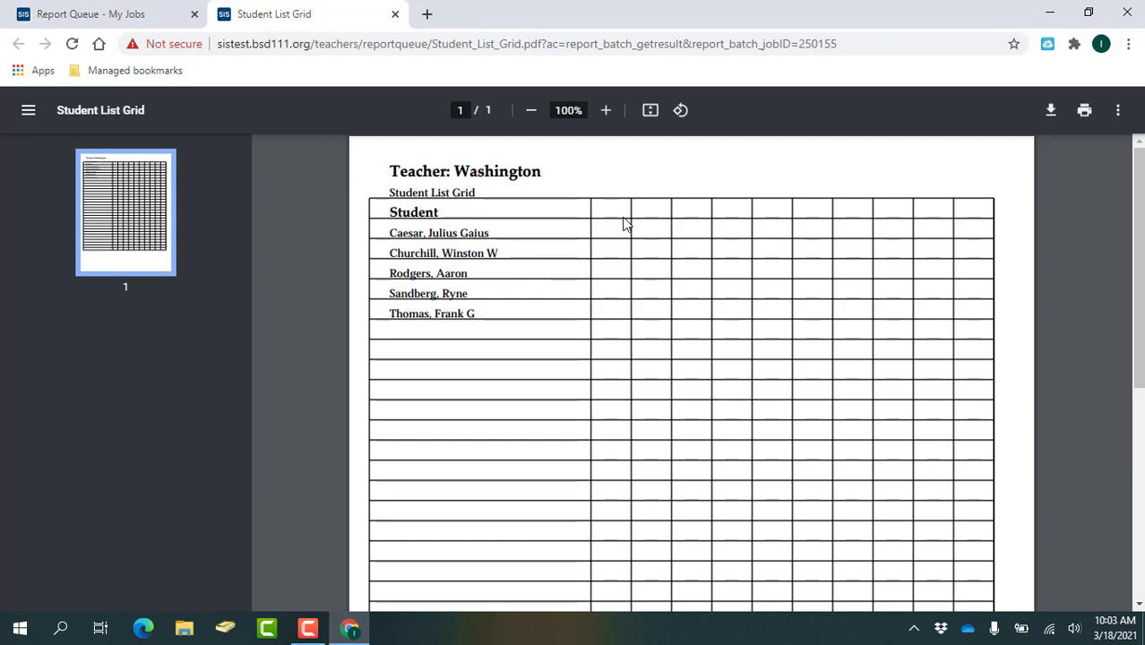
# Lower the computer's volume and then mute it
pyautogui.press('XF86AudioLowerVolume')
pyautogui.press('XF86AudioLowerVolume')
pyautogui.press('XF86AudioLowerVolume')
pyautogui.press('XF86AudioLowerVolume')
pyautogui.press('XF86AudioLowerVolume')
pyautogui.press('XF86AudioLowerVolume')
pyautogui.press('XF86AudioLowerVolume')
pyautogui.press('XF86AudioLowerVolume')
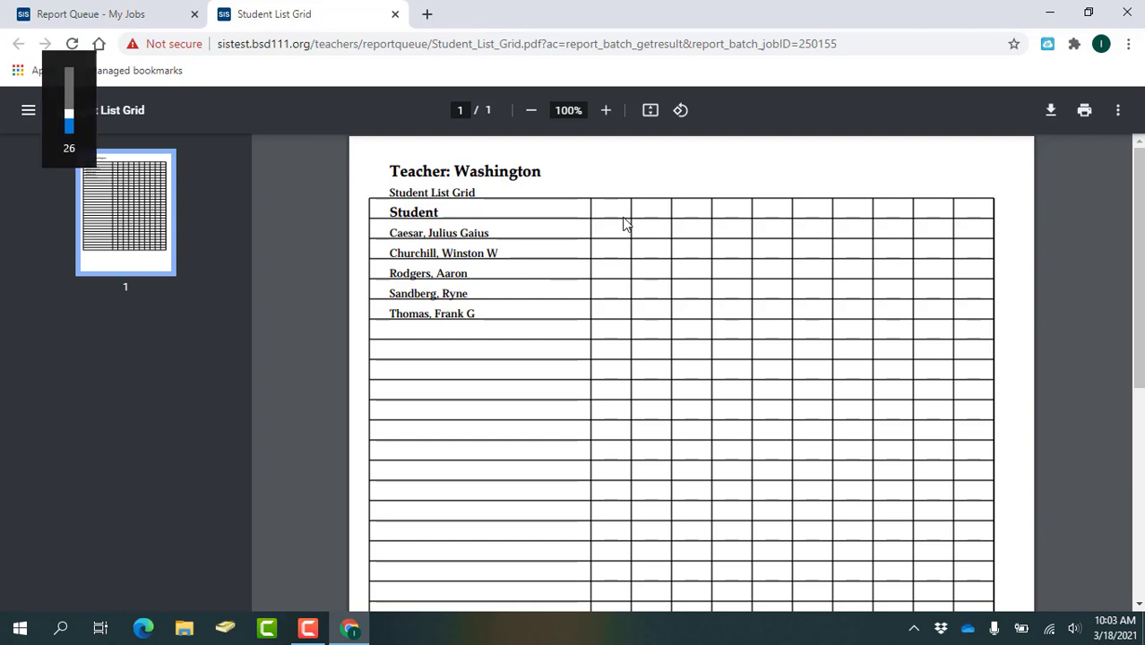
pyautogui.press('XF86AudioMute')
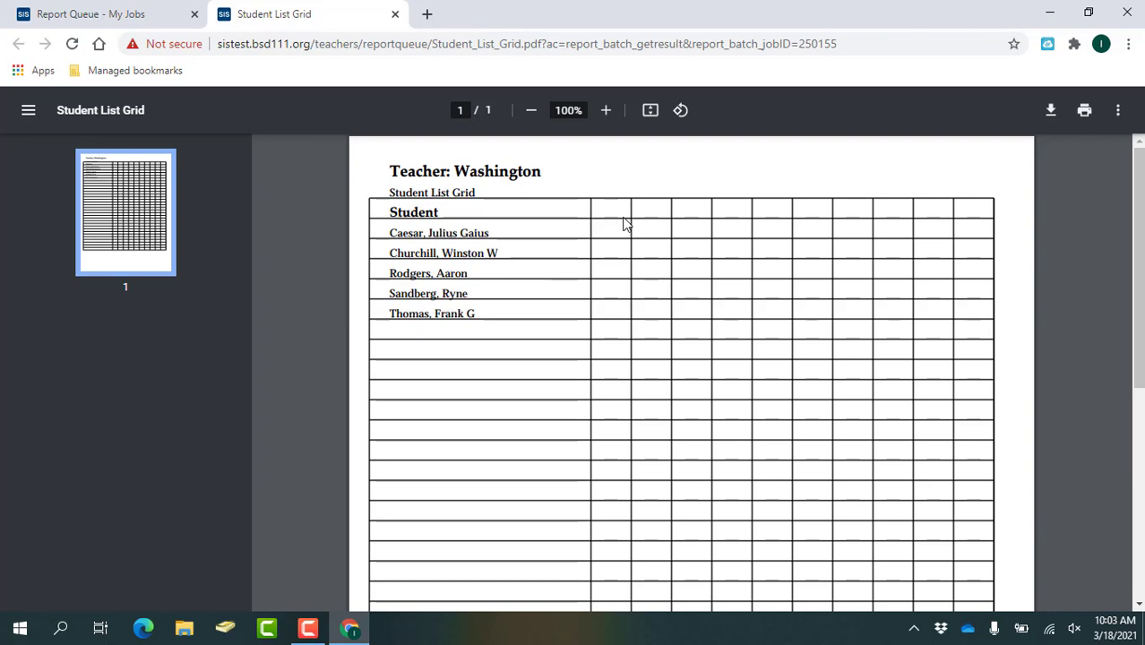
# Close the Student List Grid PDF and reopen Print Class Reports for Homeroom 2
pyautogui.click(395, 14)
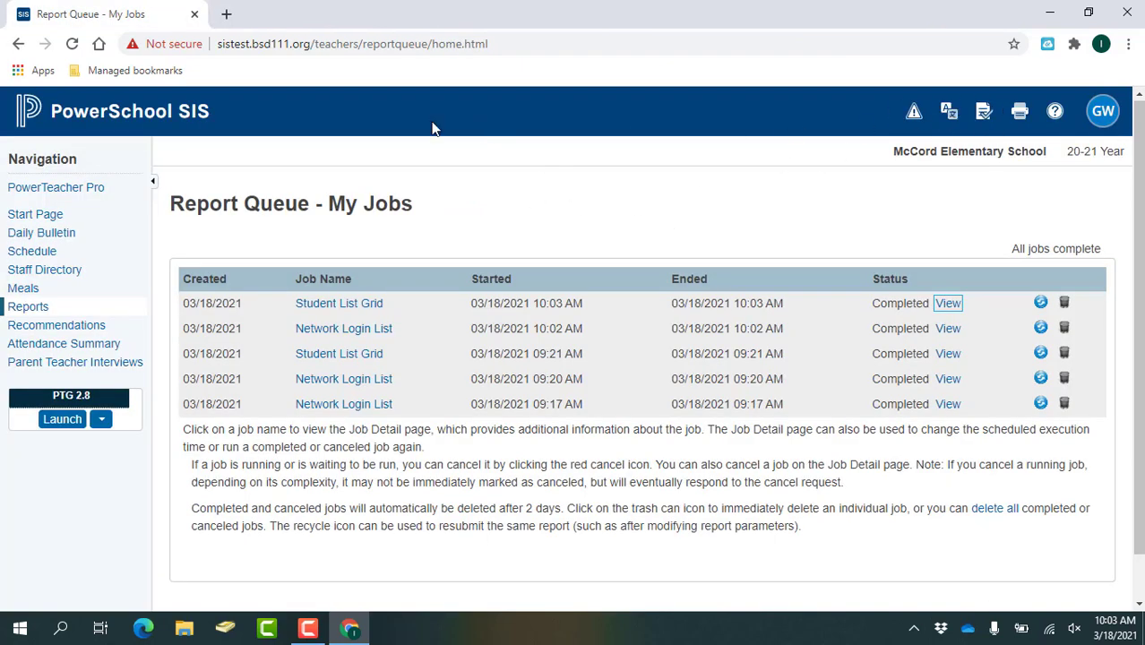
pyautogui.click(175, 121)
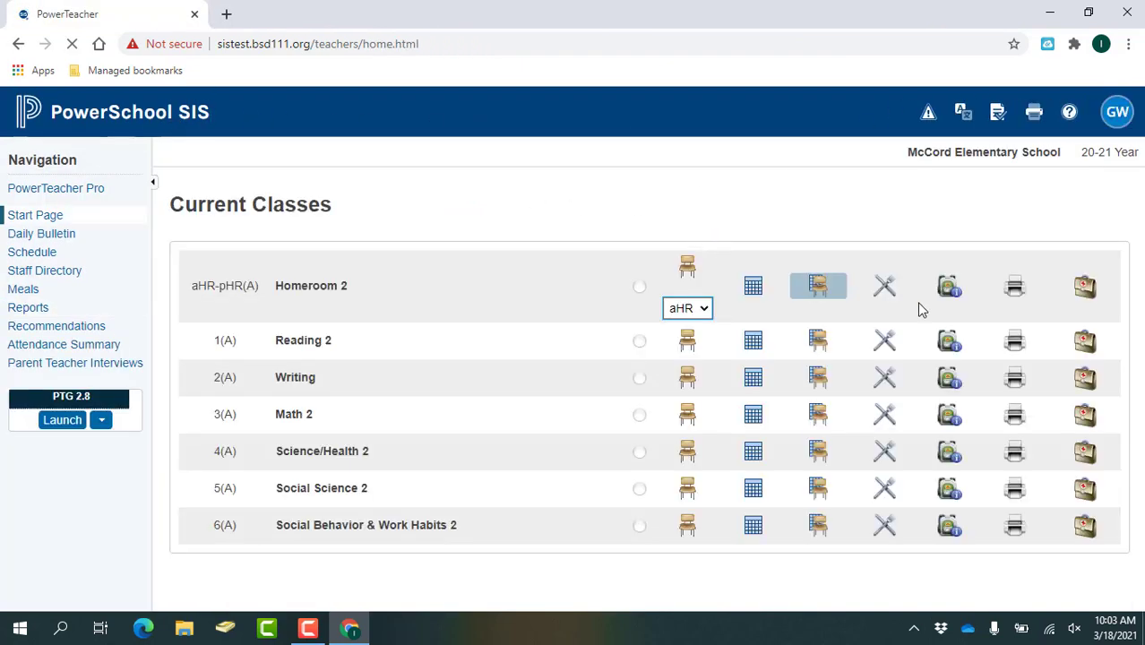
pyautogui.click(1007, 297)
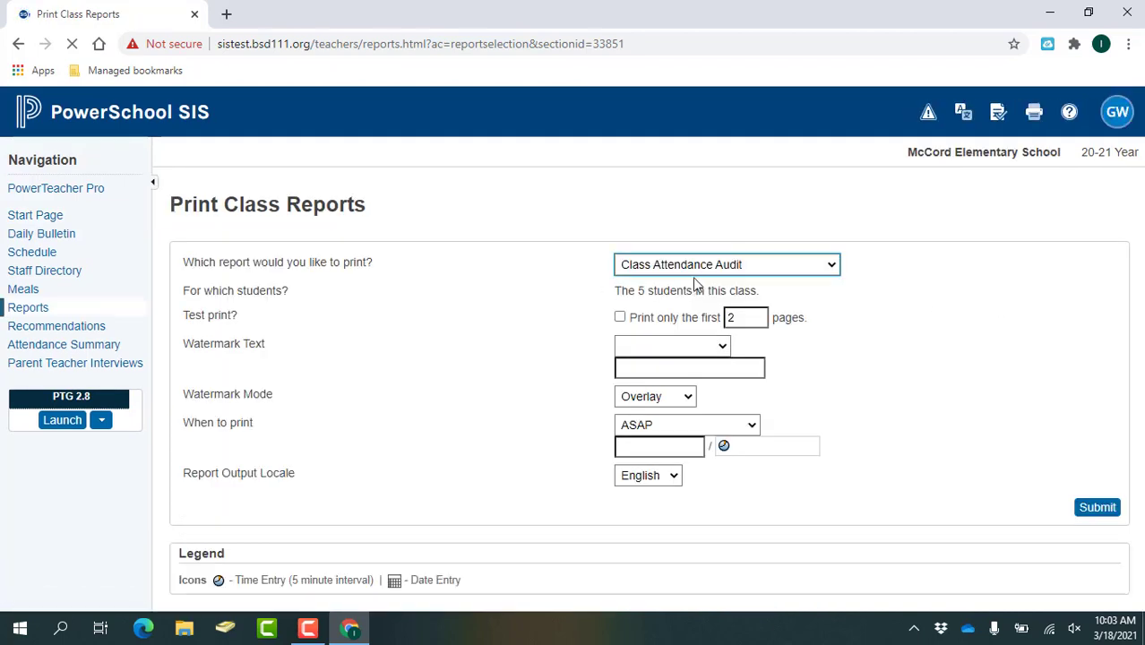
# Browse the available class reports, leaving Class Attendance Audit selected
pyautogui.click(692, 267)
pyautogui.moveTo(838, 345); pyautogui.dragTo(833, 447)
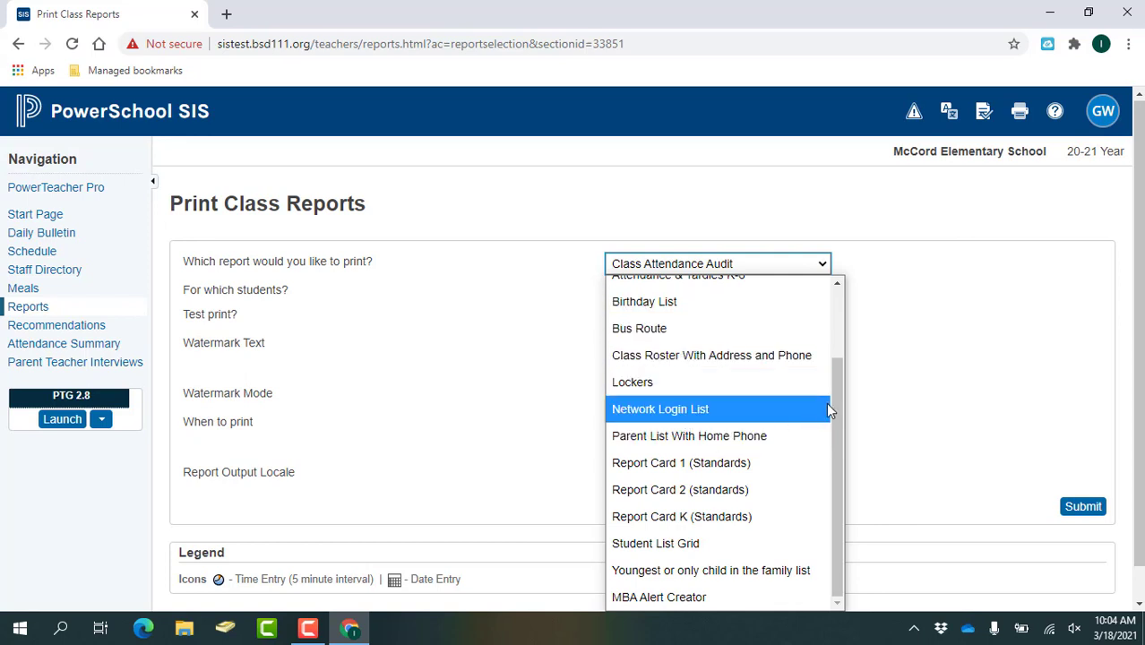
pyautogui.scroll(2, 835, 380)
# Dismiss the report list unchanged and go back to the Current Classes start page
pyautogui.click(993, 315)
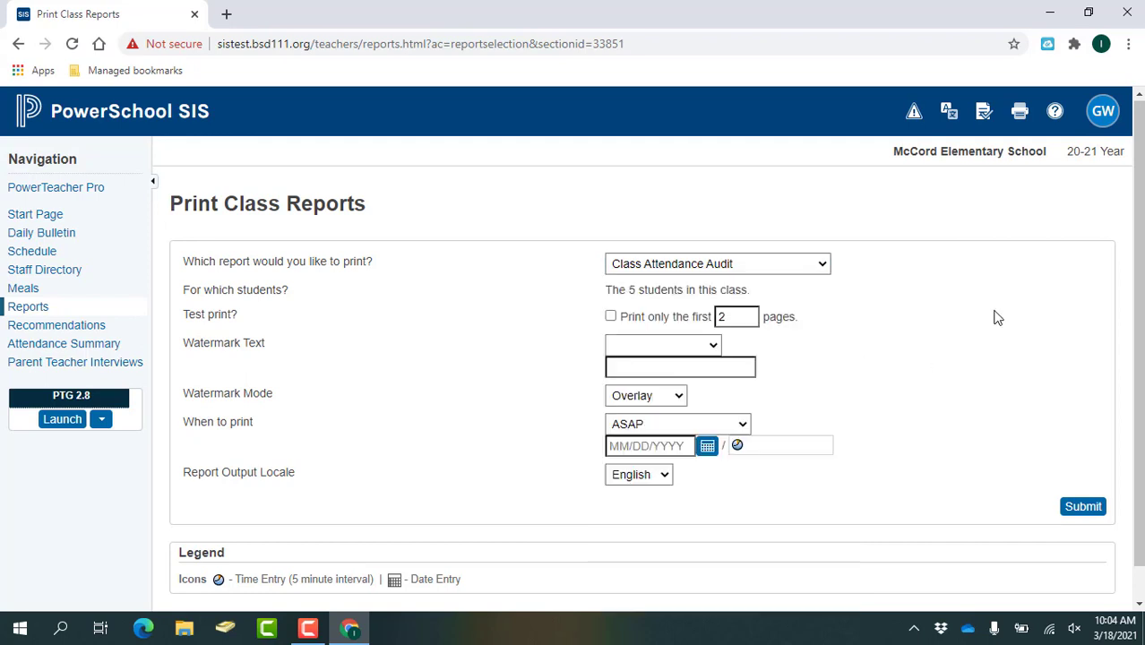
pyautogui.click(141, 108)
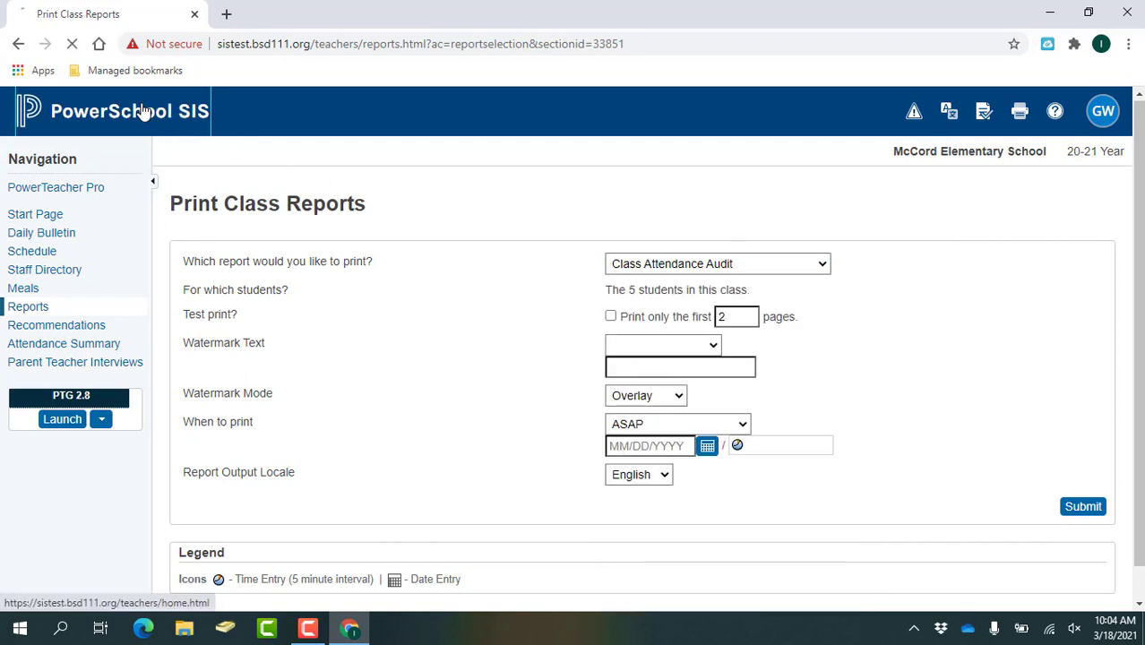